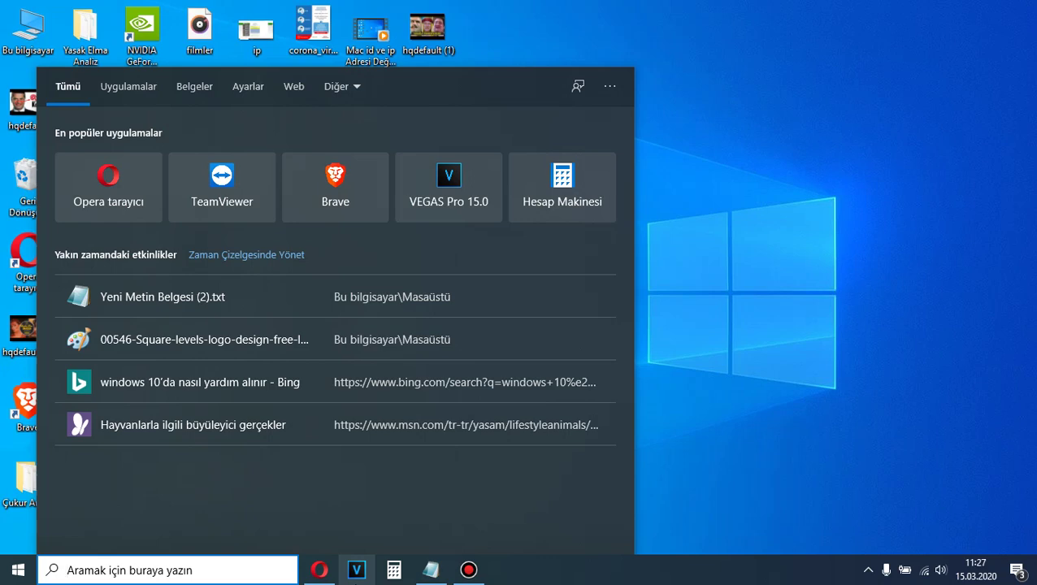
# Step: Open the Windows Prefetch folder with the Run command prefetch and grant permanent access to it
pyautogui.press('super+r')
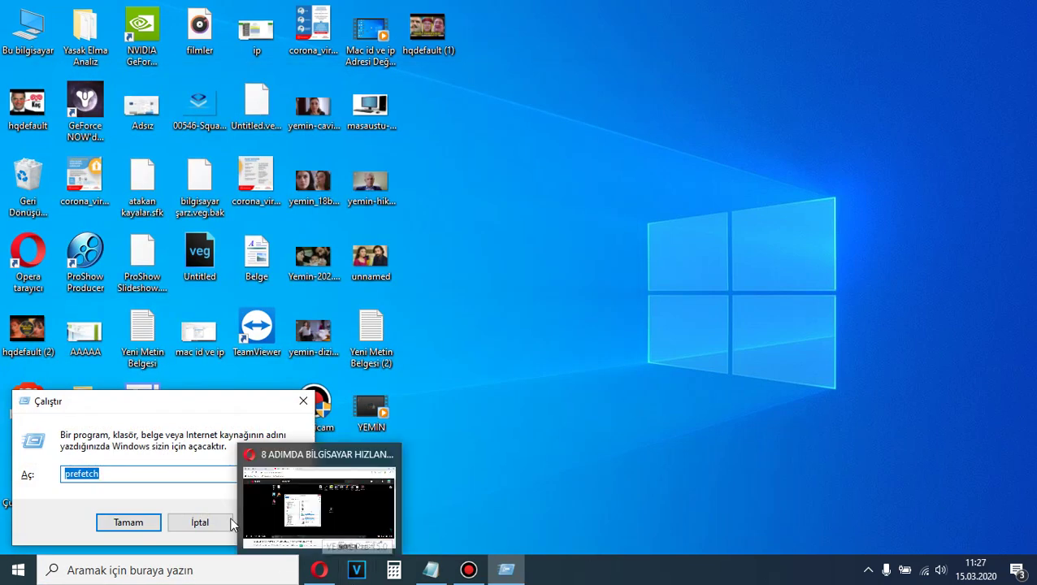
pyautogui.click(147, 480)
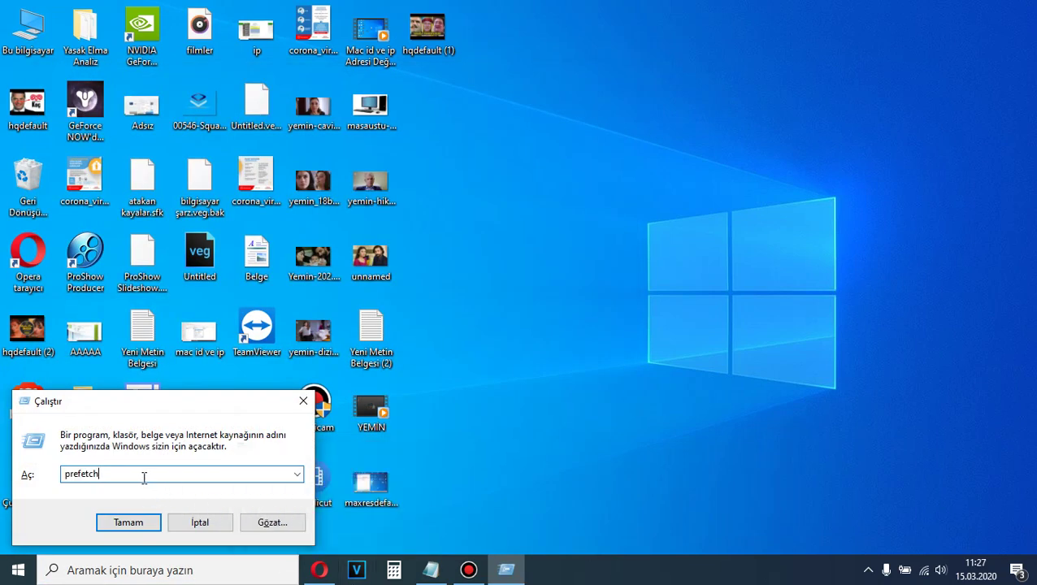
pyautogui.click(135, 525)
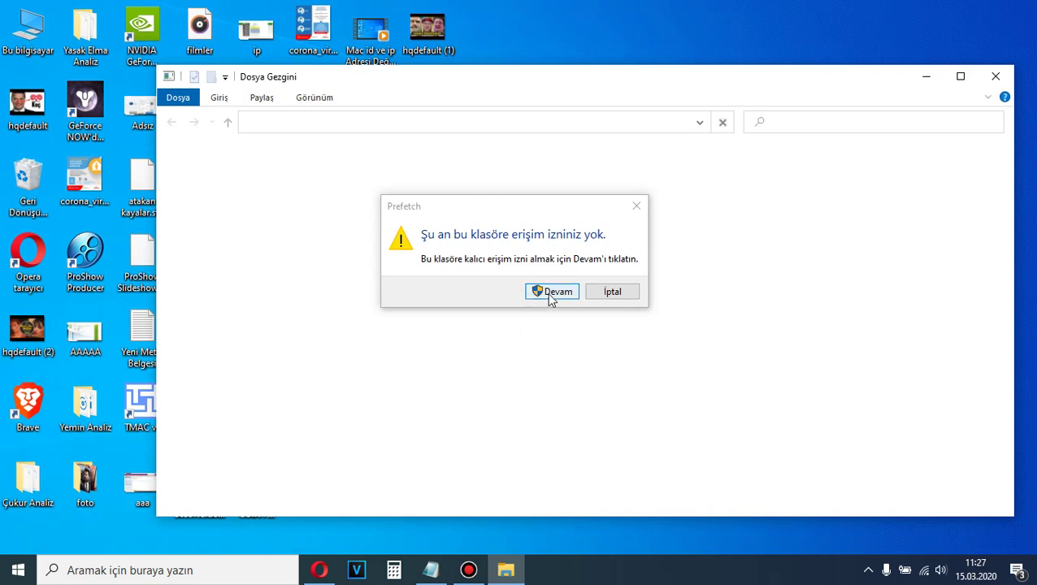
pyautogui.click(548, 296)
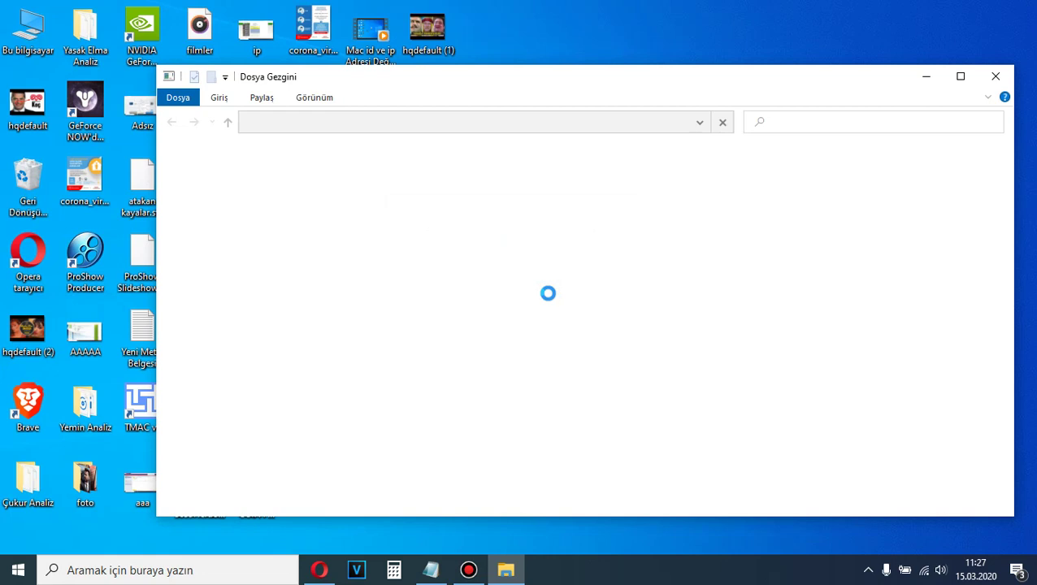
# Step: Delete all items in the Prefetch folder, skipping every file that is in use, and close the folder
pyautogui.click(426, 257)
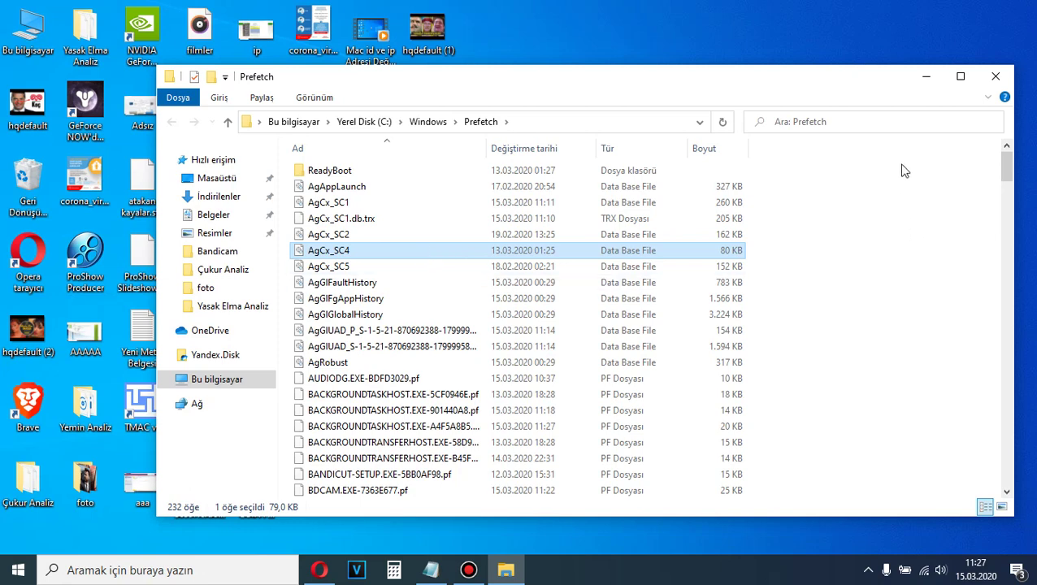
pyautogui.moveTo(878, 169); pyautogui.dragTo(368, 475)
pyautogui.hotkey('ctrl', 'a')
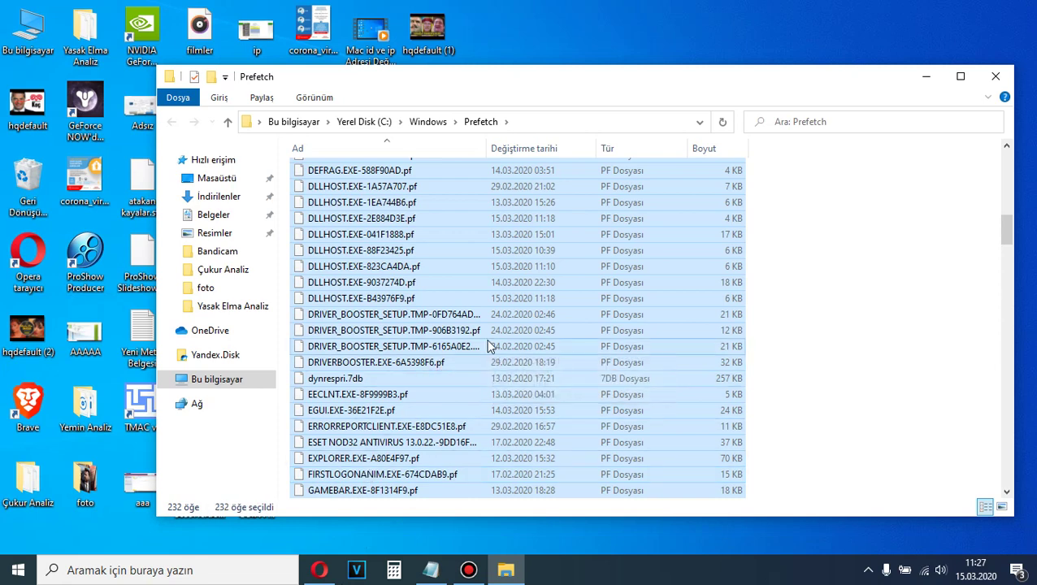
pyautogui.press('Delete')
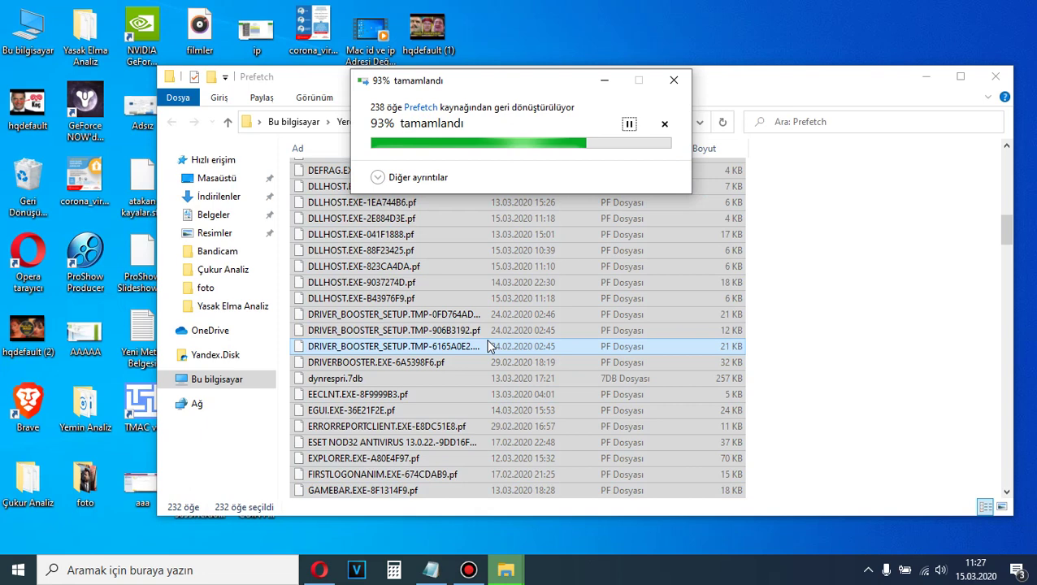
pyautogui.click(493, 237)
pyautogui.click(463, 213)
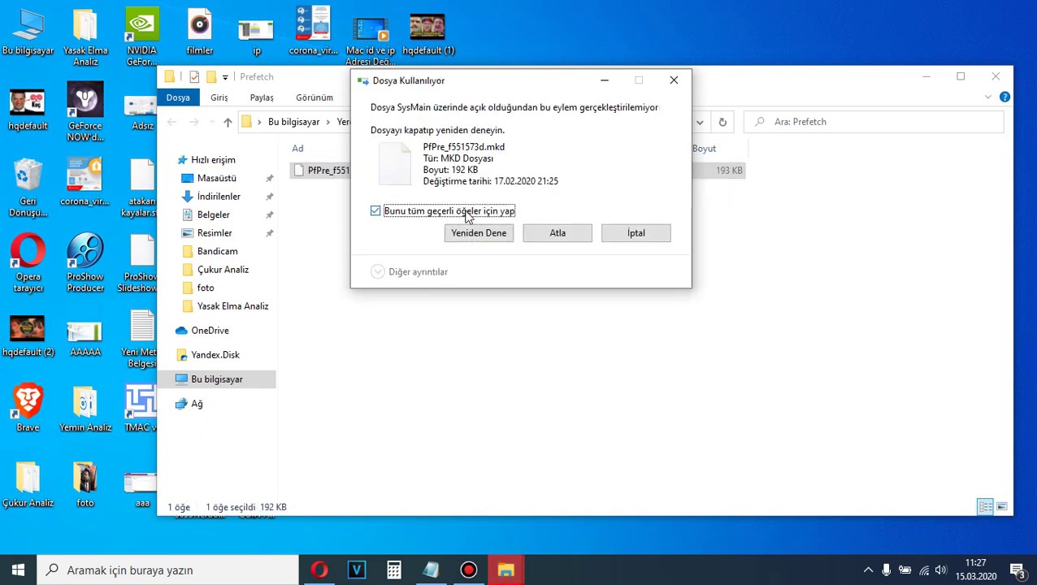
pyautogui.click(552, 239)
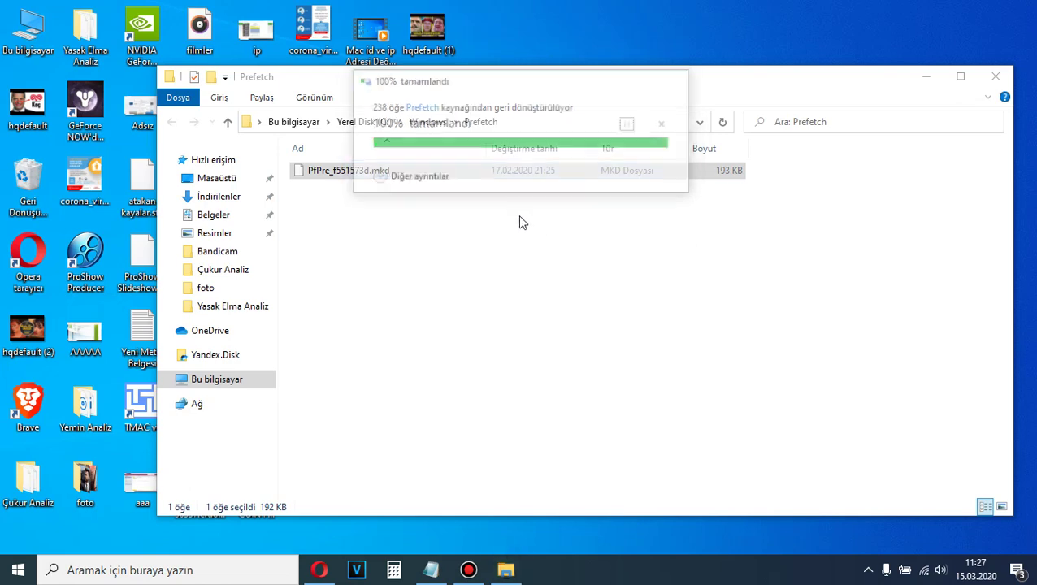
pyautogui.click(996, 76)
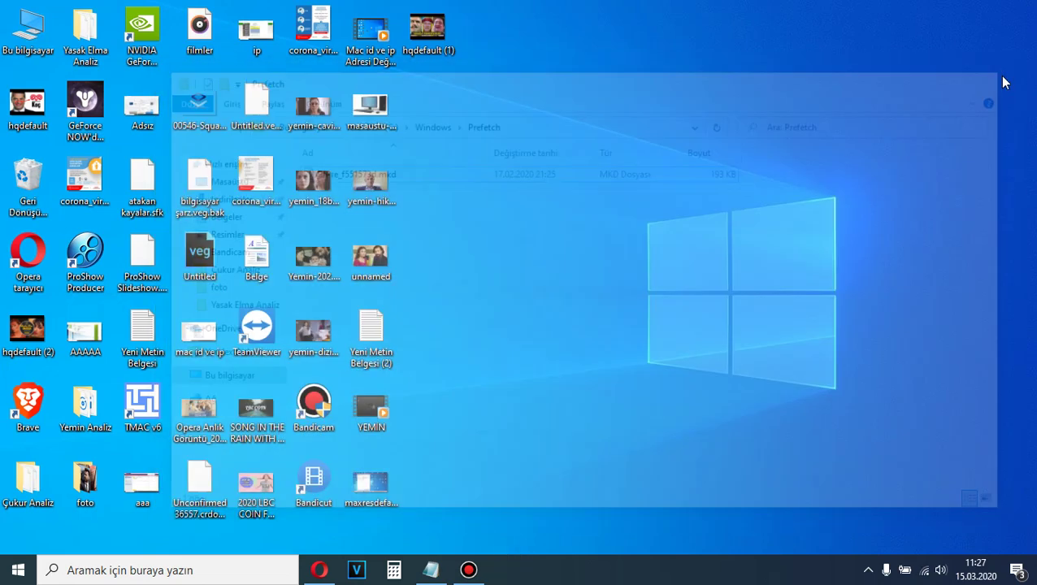
# Step: Open the Windows Temp folder with the Run command temp, check it for files, and close it
pyautogui.click(164, 573)
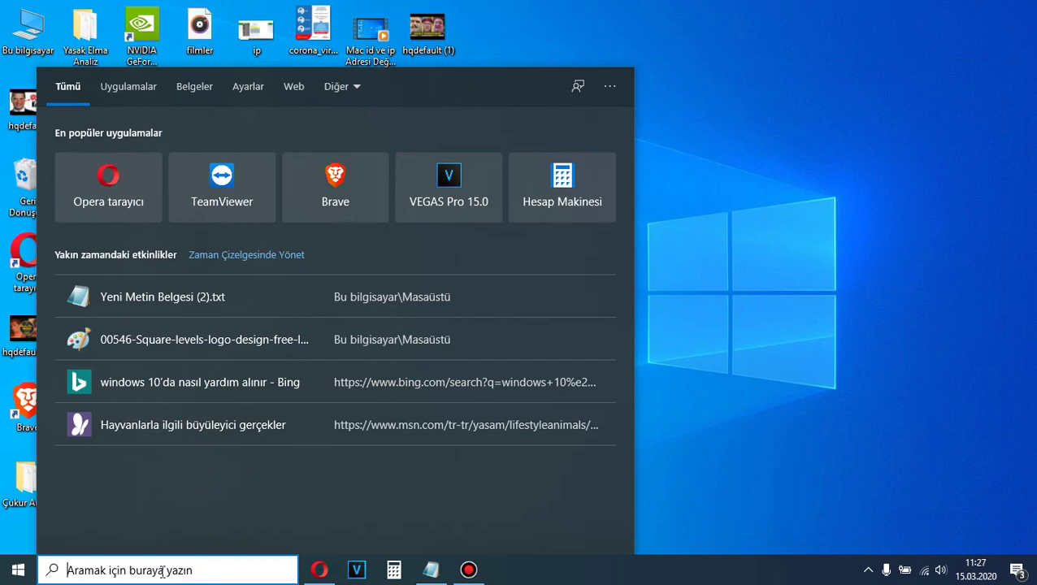
pyautogui.press('super+r')
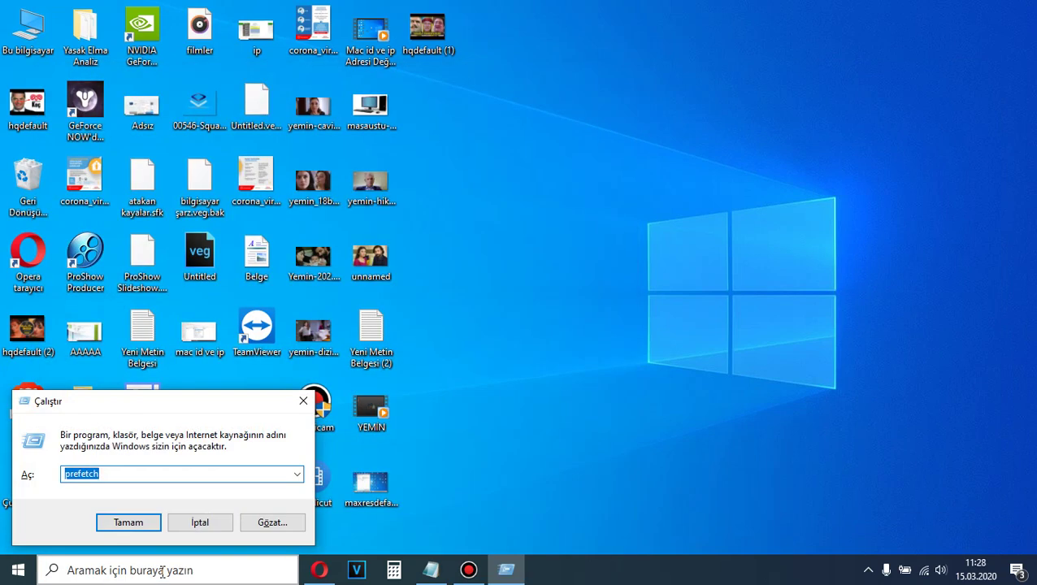
pyautogui.write('tem')
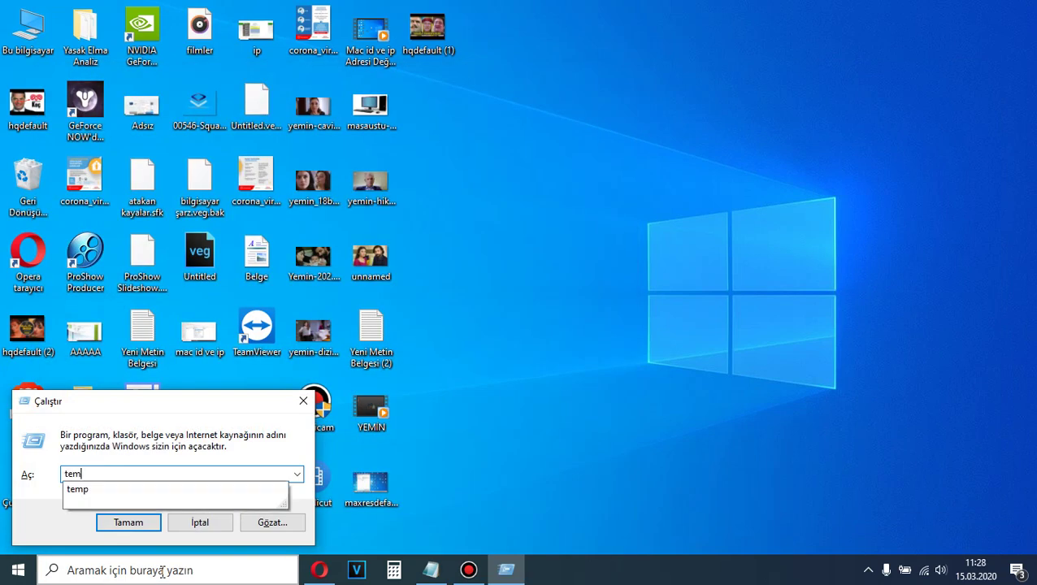
pyautogui.write('p')
pyautogui.press('Return')
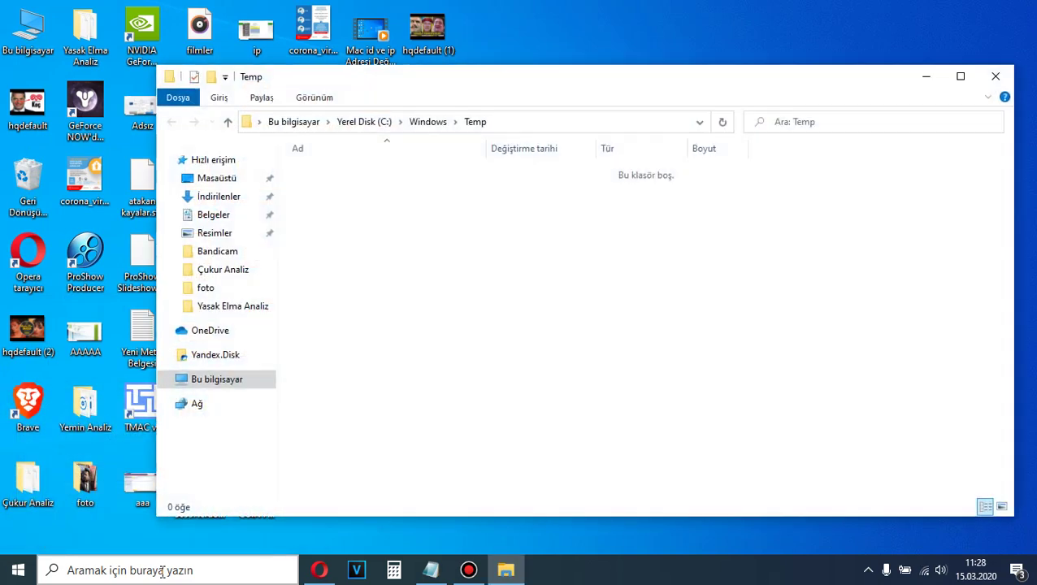
pyautogui.moveTo(360, 189); pyautogui.dragTo(579, 377)
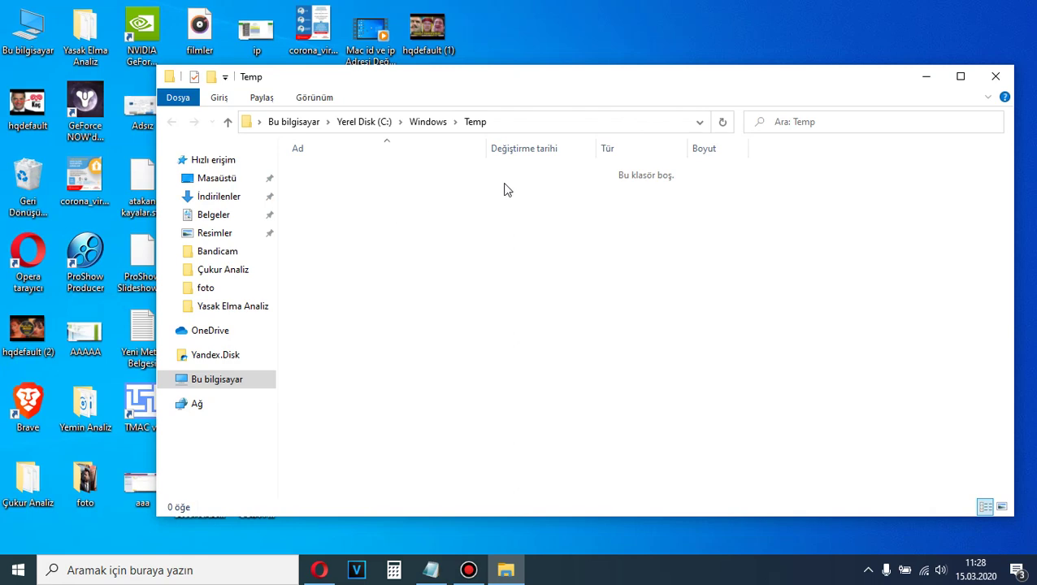
pyautogui.click(996, 76)
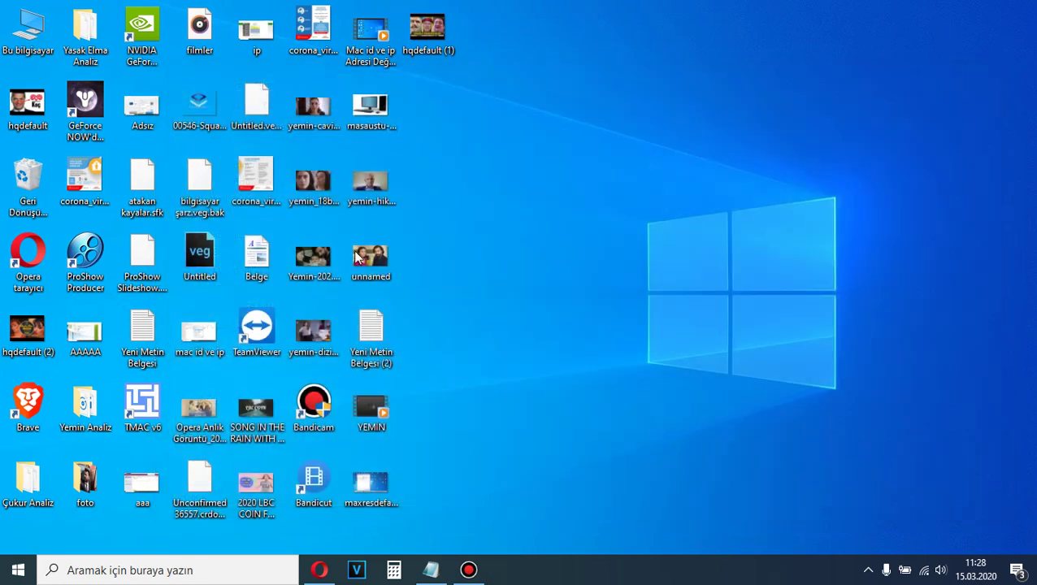
# Step: Open the user's local Temp folder with the Run command %temp%, check it for files, and close it
pyautogui.click(108, 572)
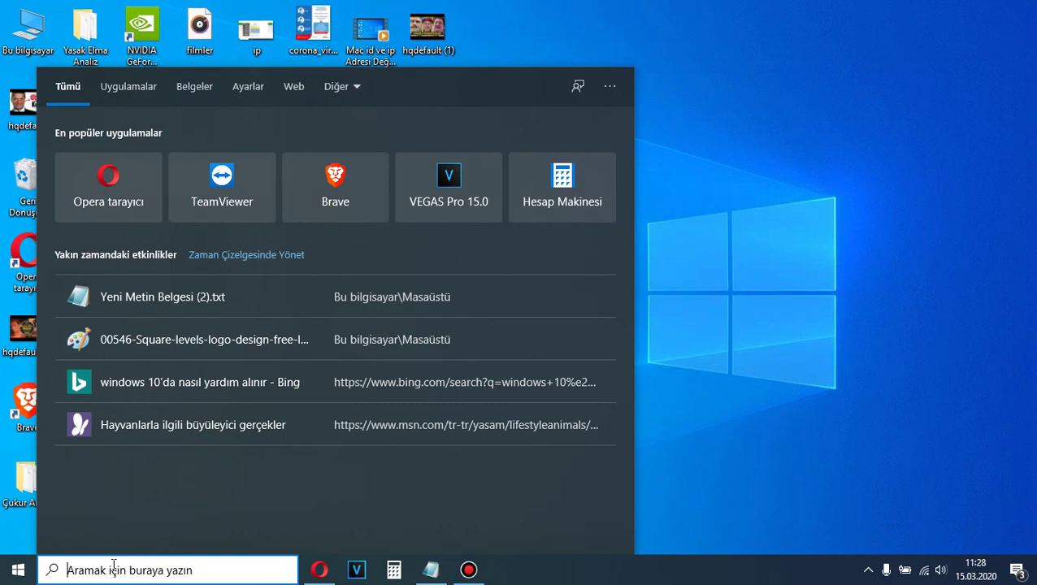
pyautogui.press('super+r')
pyautogui.press('End')
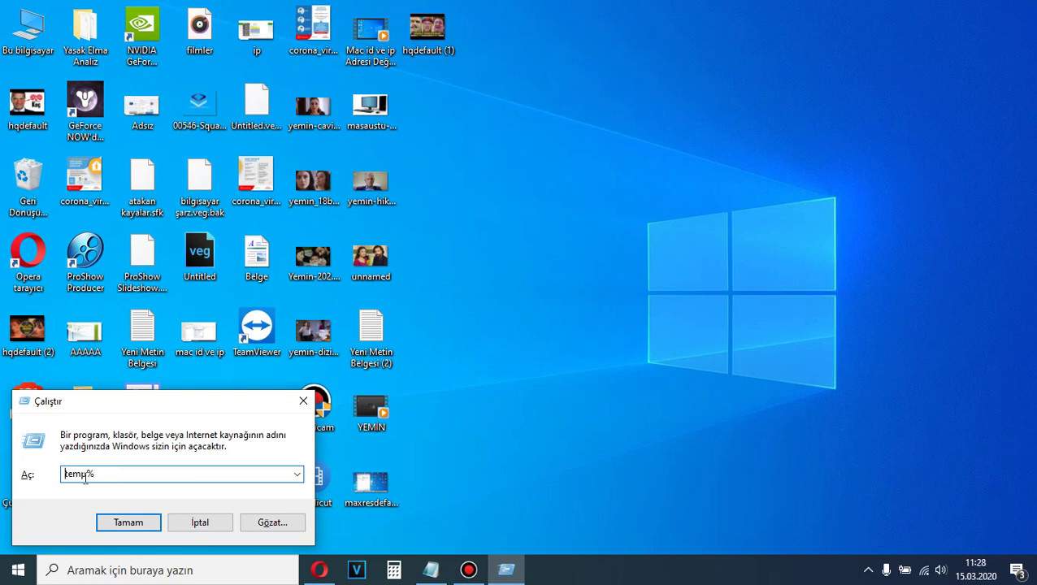
pyautogui.press('Home')
pyautogui.write('%')
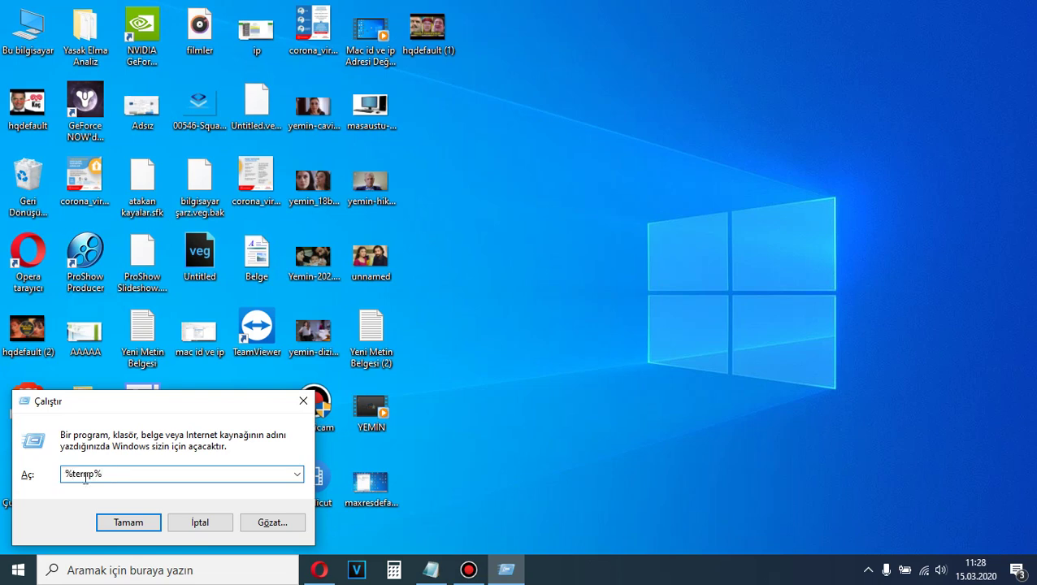
pyautogui.click(137, 522)
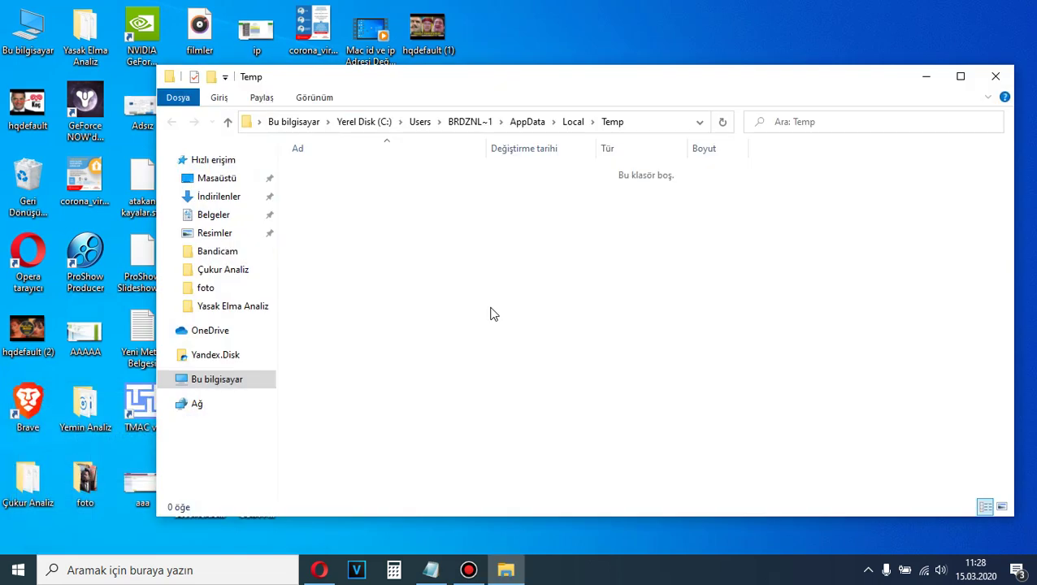
pyautogui.moveTo(411, 200); pyautogui.dragTo(458, 397)
pyautogui.click(986, 81)
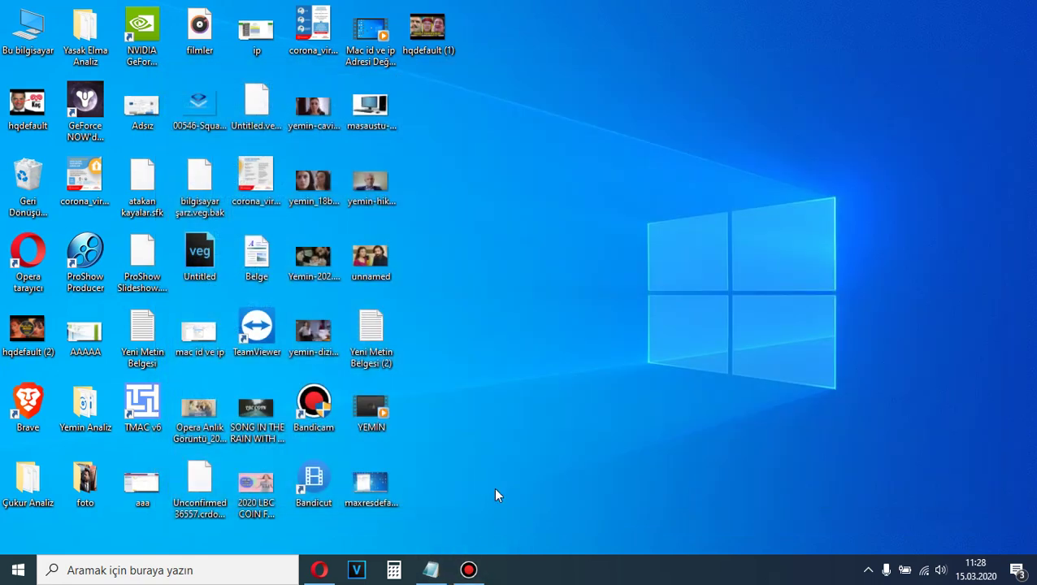
pyautogui.click(194, 562)
pyautogui.click(719, 374)
pyautogui.click(214, 570)
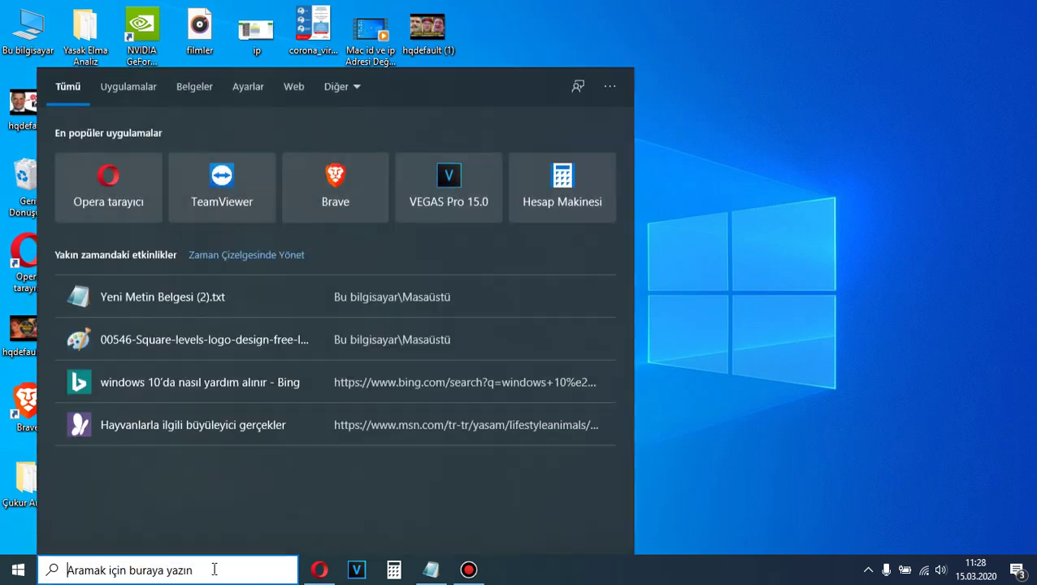
pyautogui.click(768, 376)
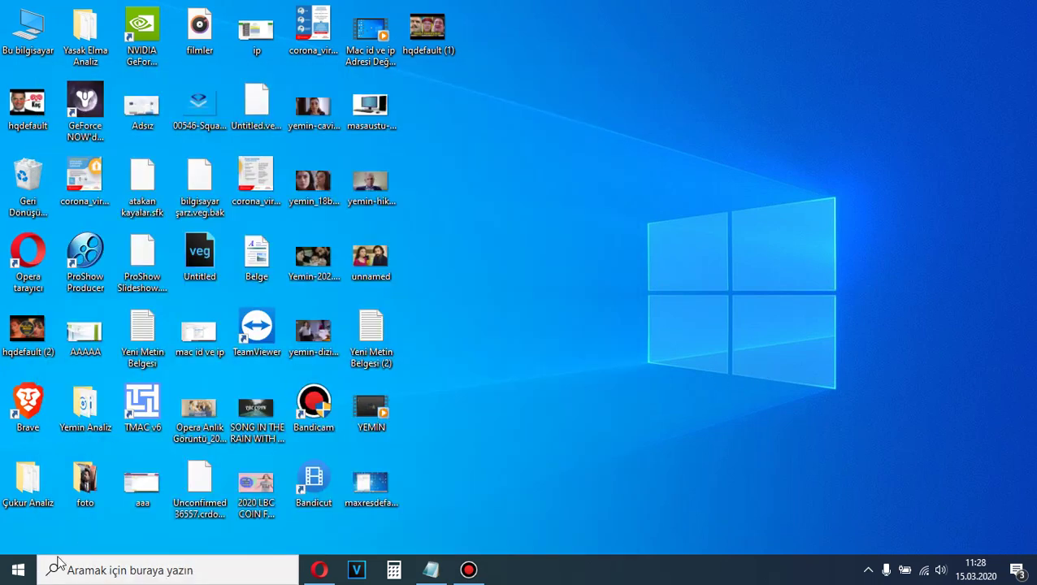
# Step: Find Denetim Masası by searching for denetim, and open its Program kaldır list in a restored window
pyautogui.click(18, 569)
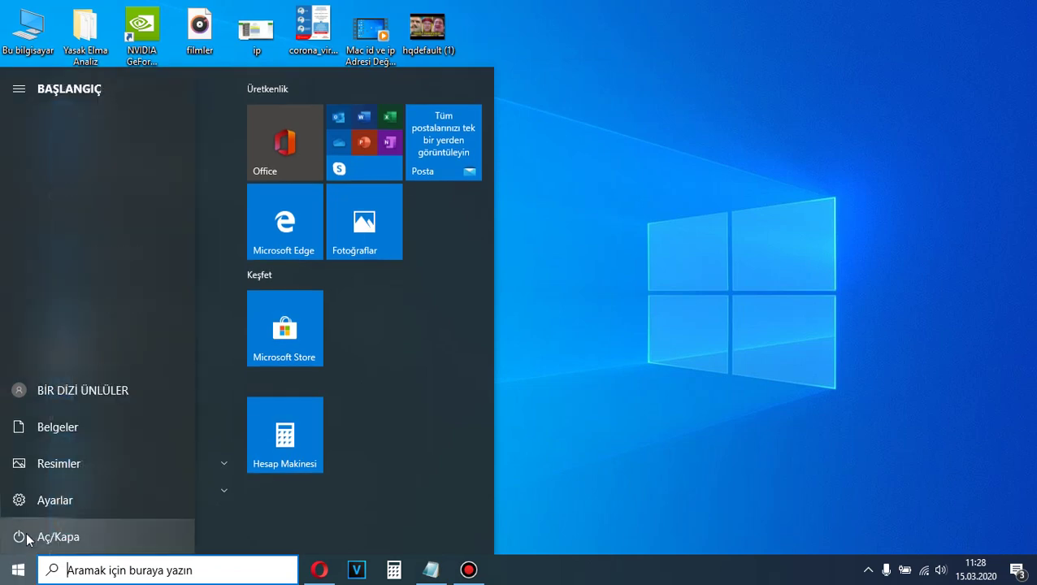
pyautogui.click(94, 570)
pyautogui.write('denetim')
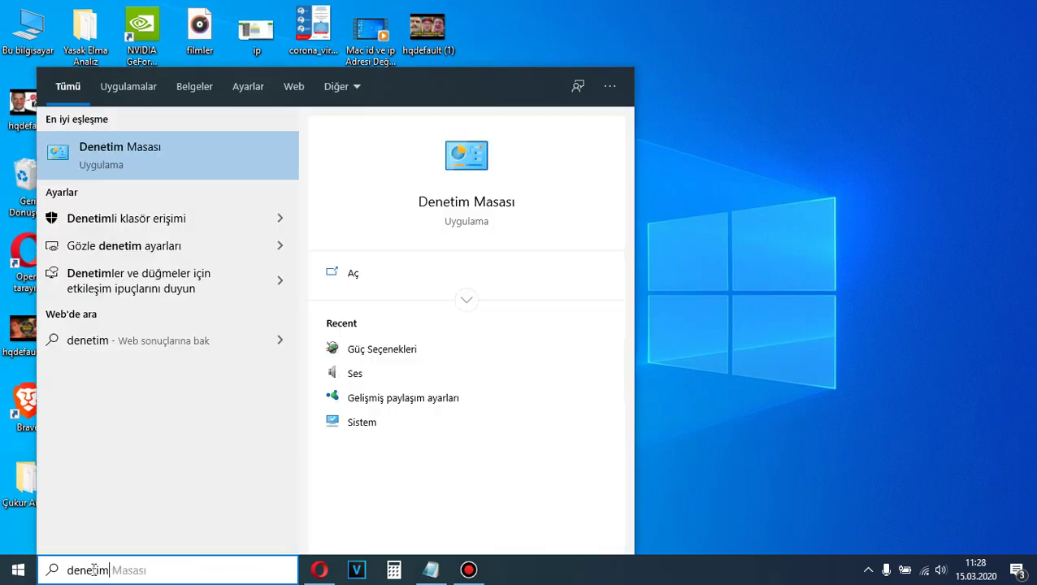
pyautogui.press('Return')
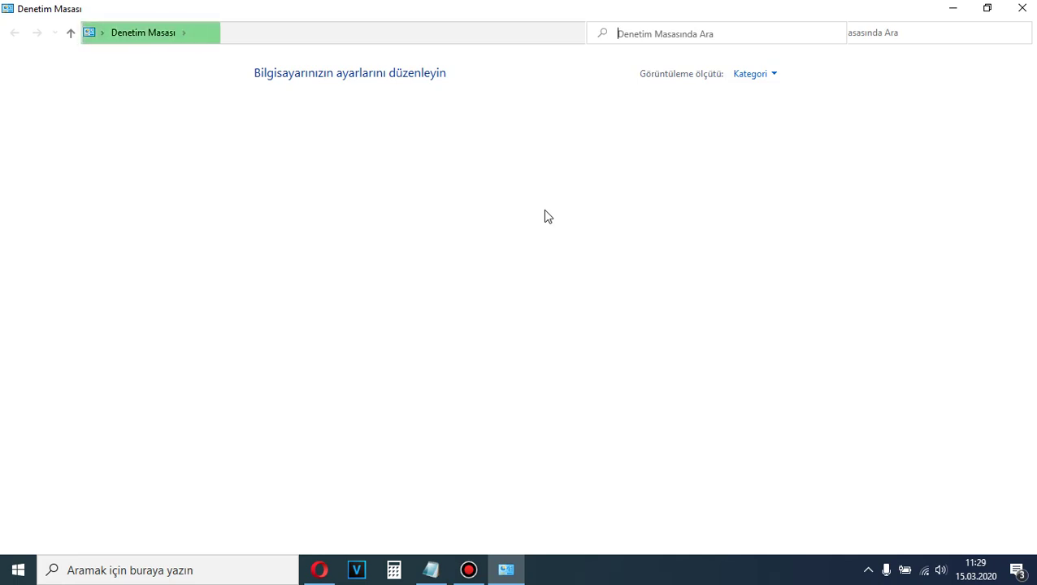
pyautogui.doubleClick(616, 6)
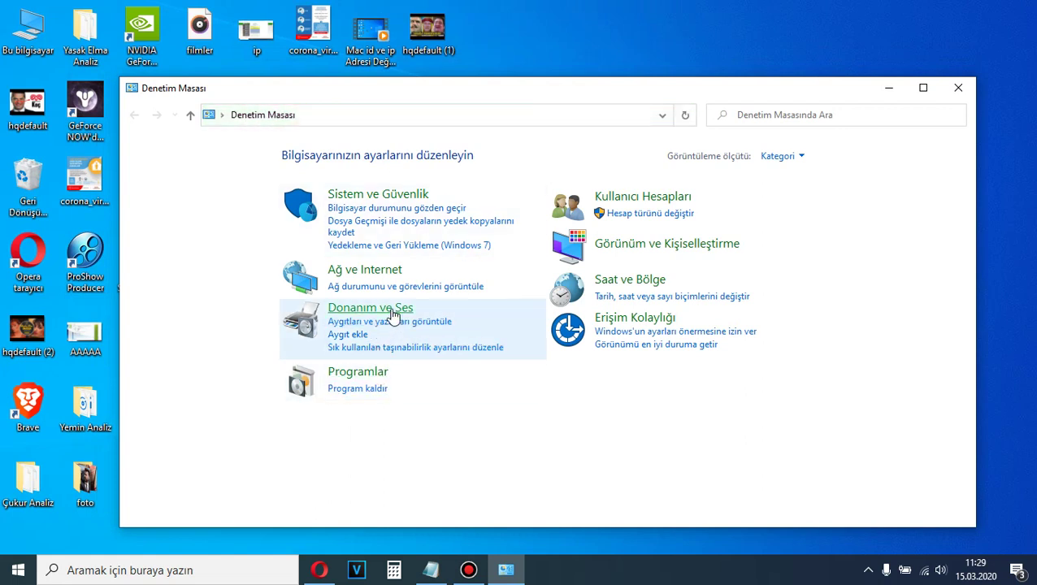
pyautogui.click(378, 381)
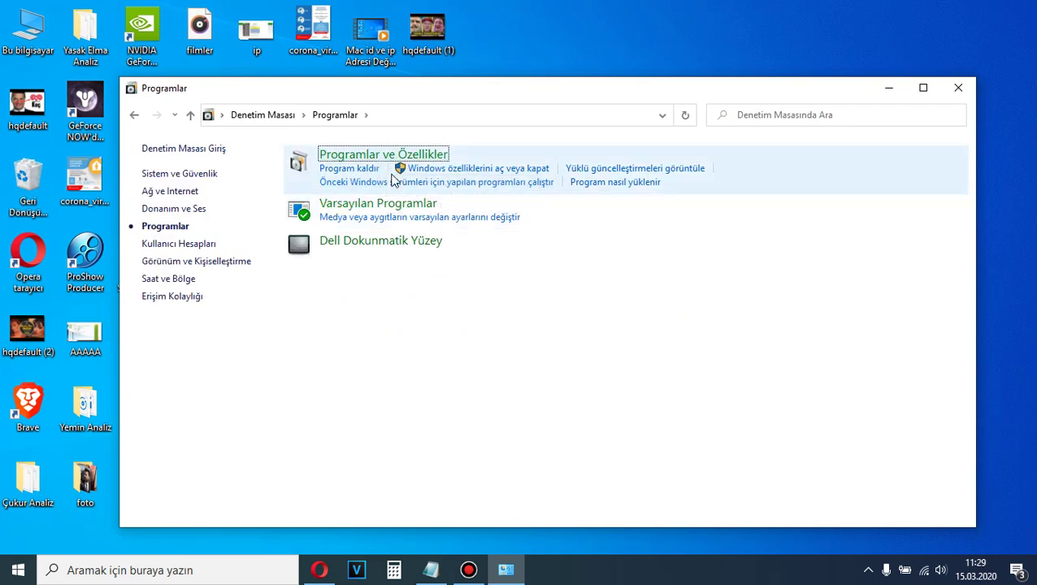
pyautogui.click(376, 170)
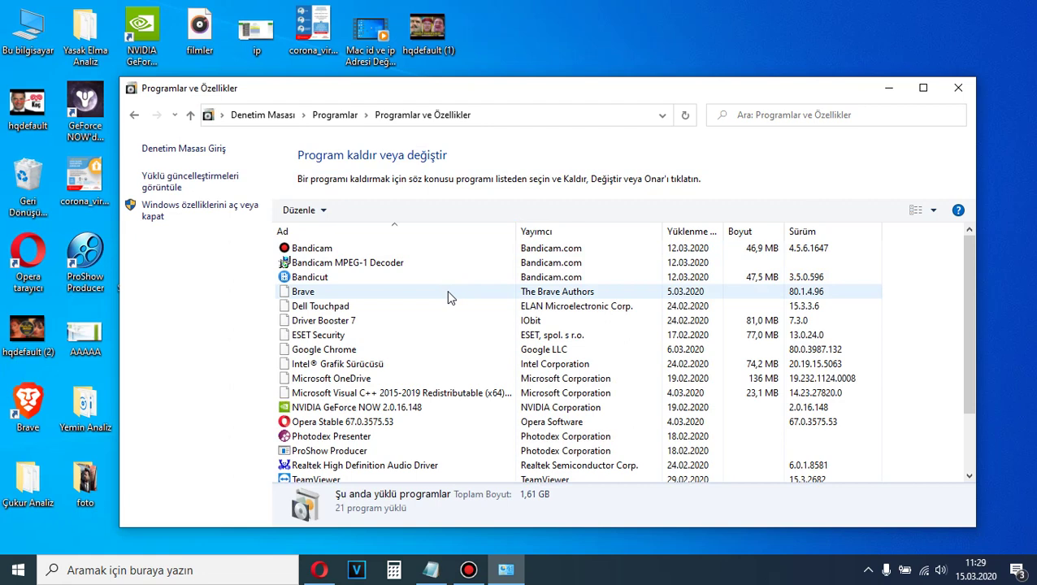
# Step: Review the list of installed programs for unneeded ones, checking entries such as Brave, Google Chrome, ESET Security, Bandicut and Dell Touchpad
pyautogui.click(447, 290)
pyautogui.scroll(-1, 504, 333)
pyautogui.scroll(-1, 537, 341)
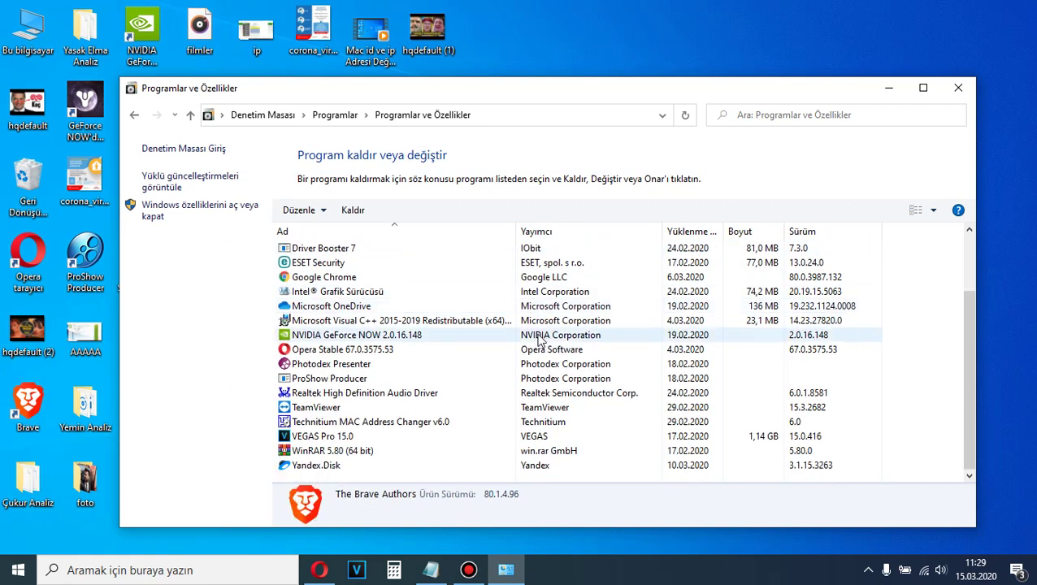
pyautogui.scroll(2, 538, 340)
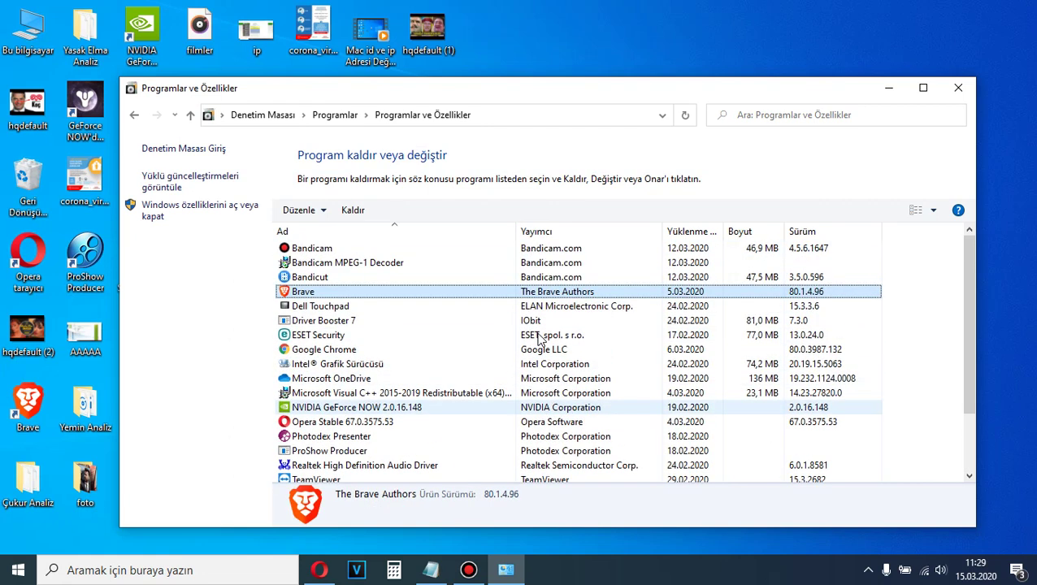
pyautogui.scroll(-2, 537, 345)
pyautogui.click(525, 279)
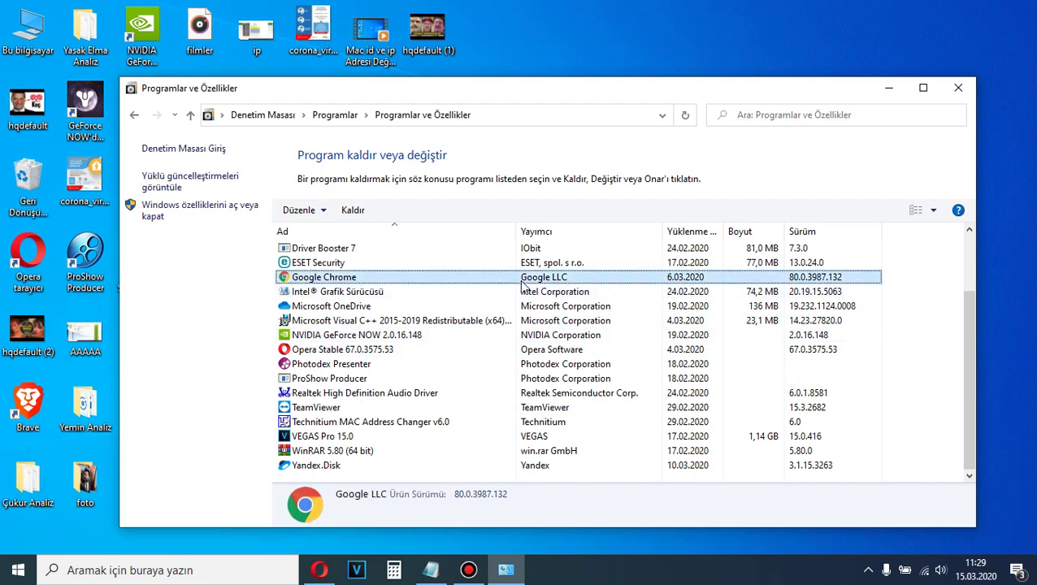
pyautogui.scroll(2, 525, 280)
pyautogui.click(525, 279)
pyautogui.click(569, 336)
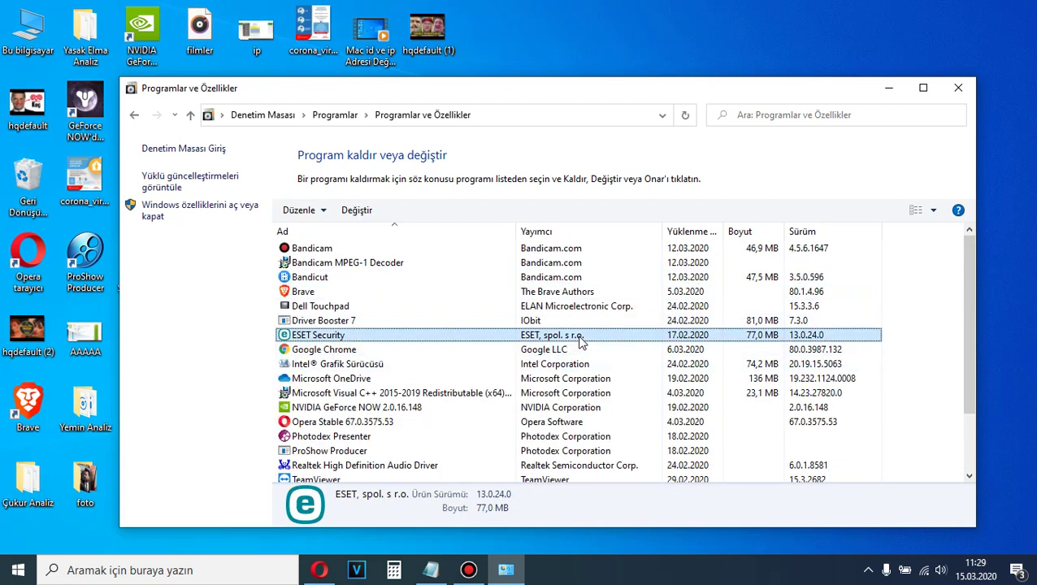
pyautogui.click(608, 295)
pyautogui.click(601, 278)
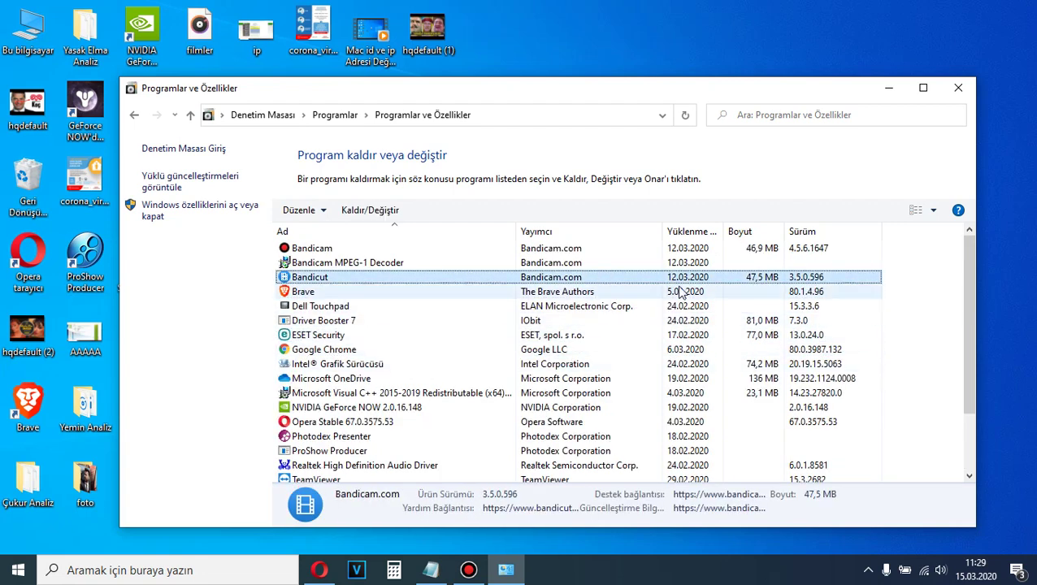
pyautogui.click(602, 248)
pyautogui.click(601, 306)
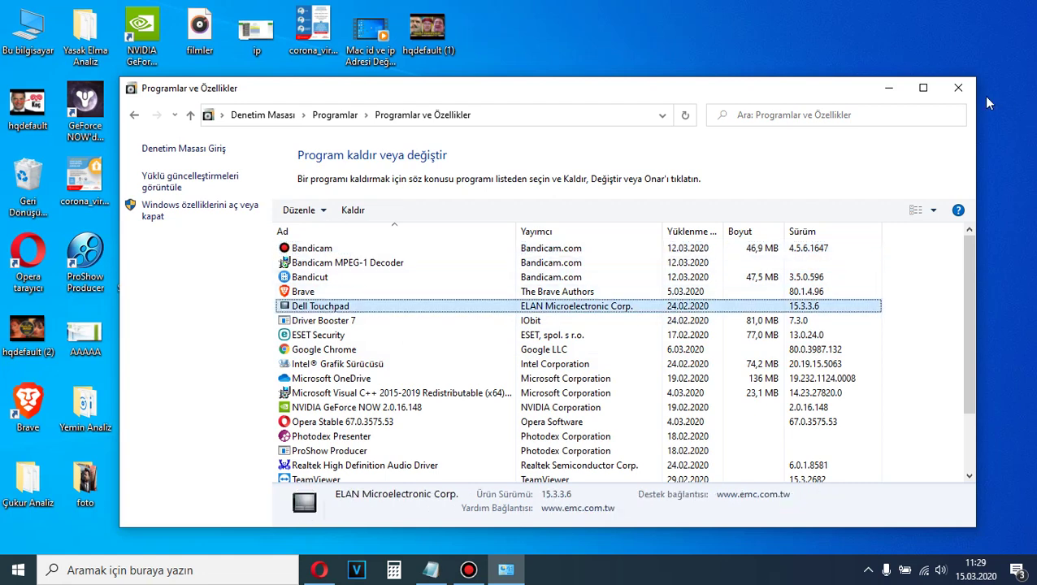
# Step: Close the installed programs window and open System Configuration with the Run command msconfig
pyautogui.click(135, 117)
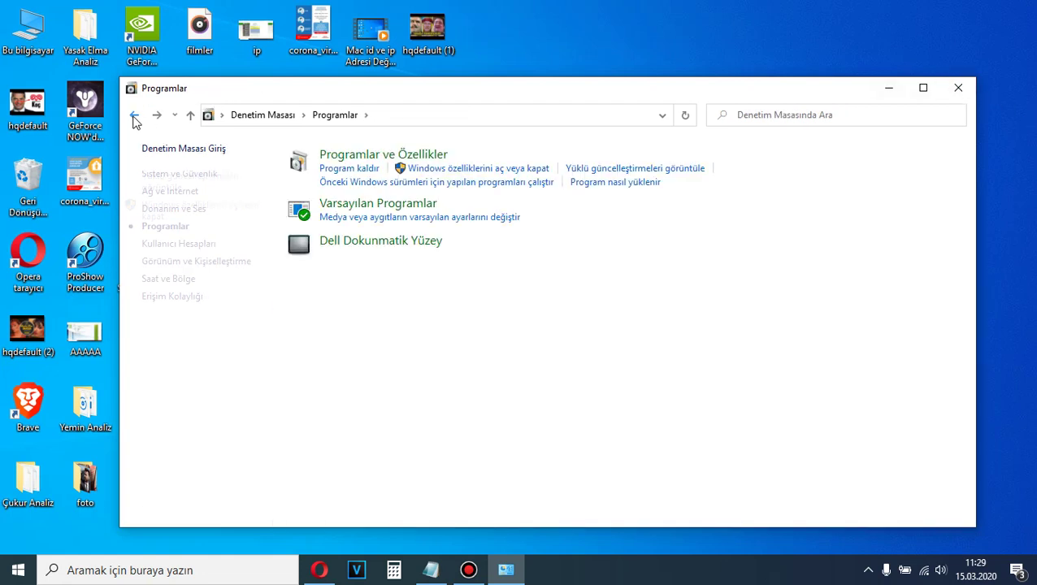
pyautogui.click(956, 89)
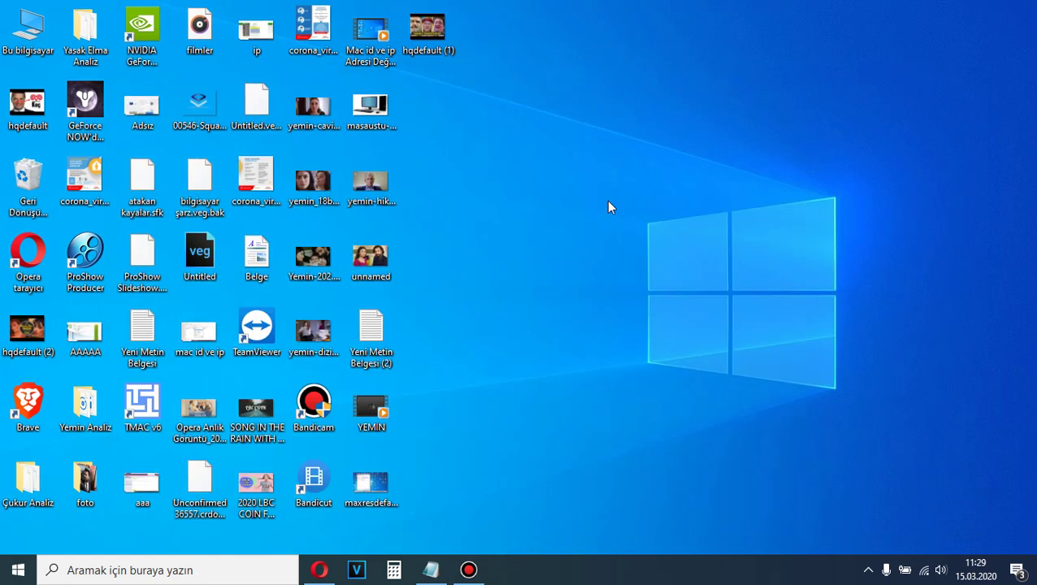
pyautogui.click(155, 570)
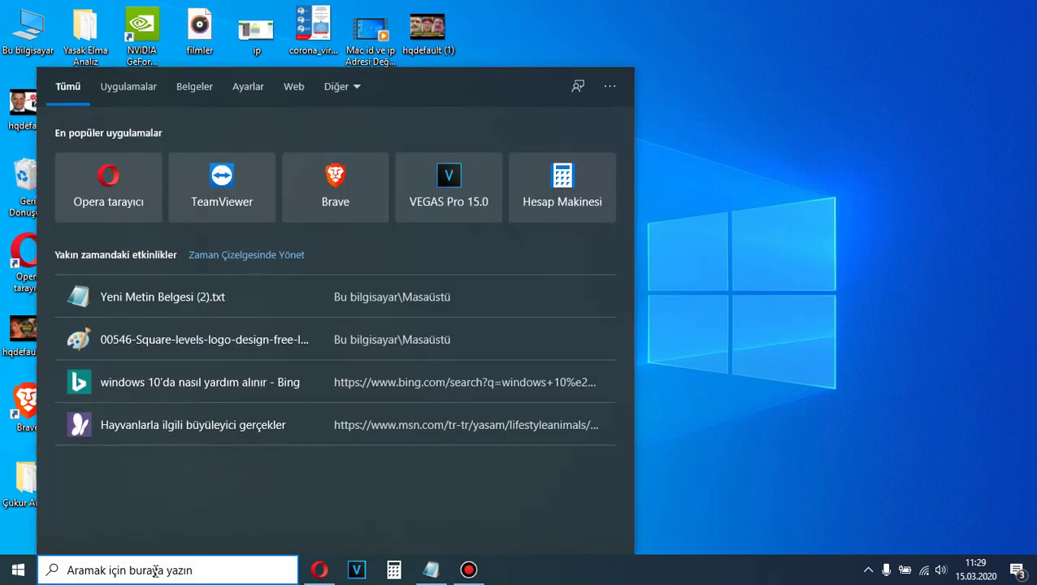
pyautogui.press('super+r')
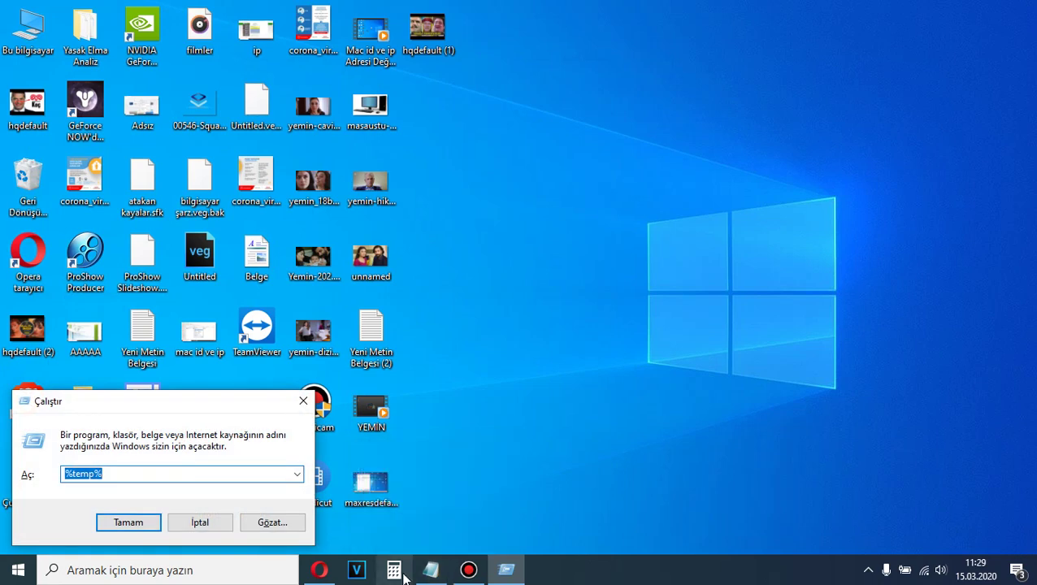
pyautogui.write('msconfig')
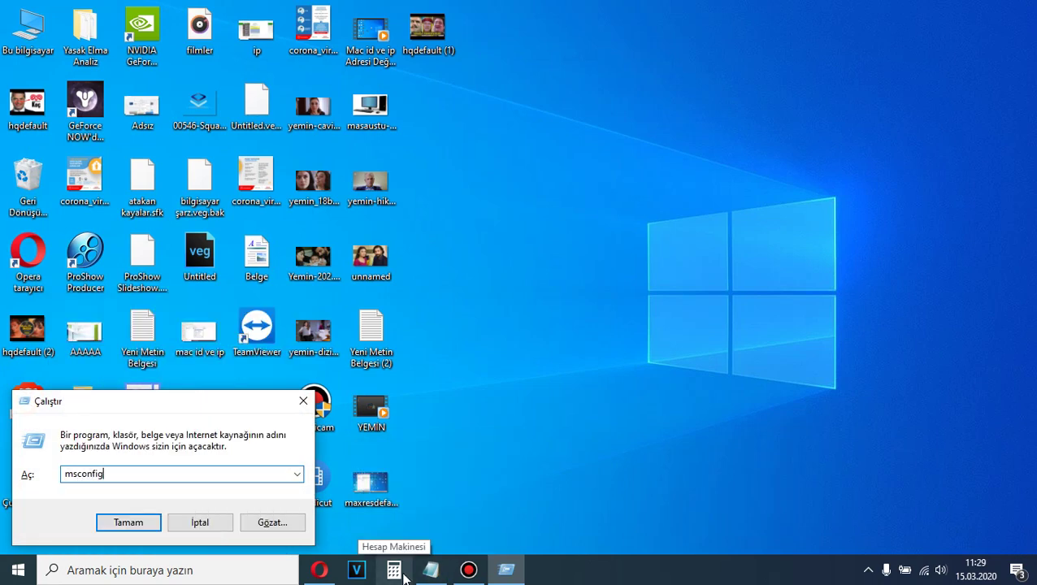
pyautogui.press('Return')
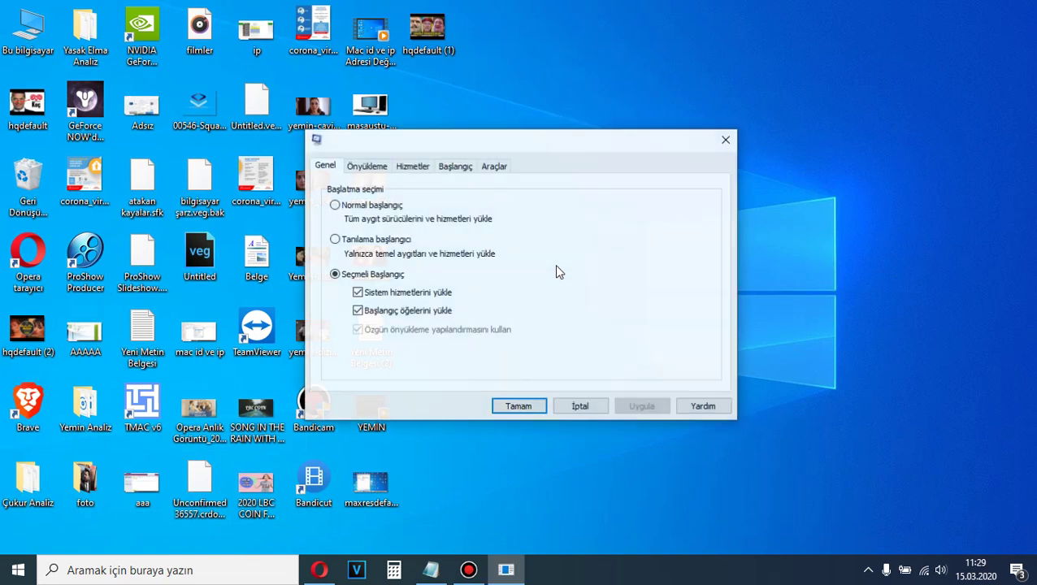
# Step: Open Task Manager's startup list through the Başlangıç section of System Configuration
pyautogui.click(416, 171)
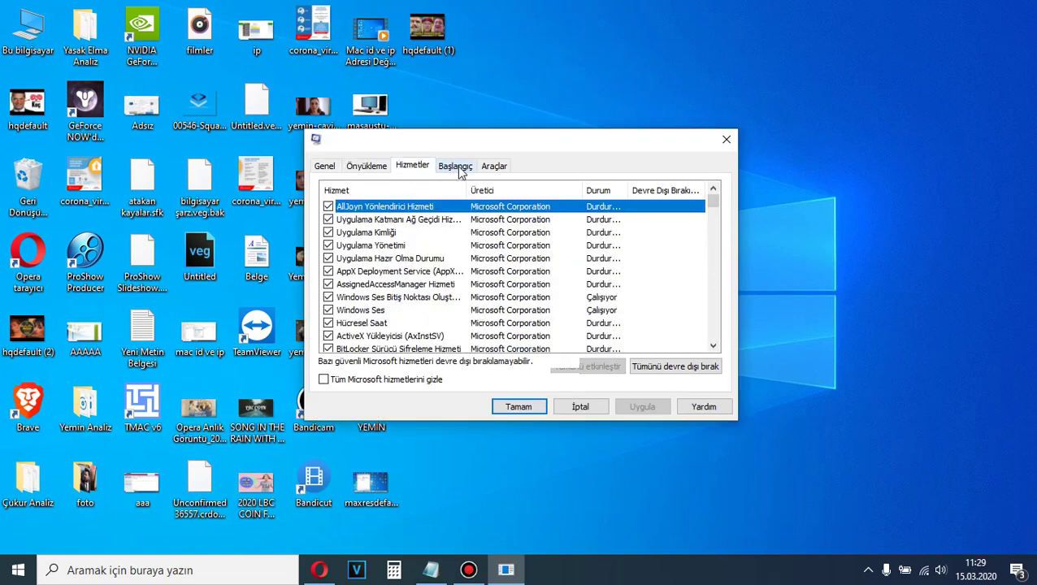
pyautogui.click(462, 169)
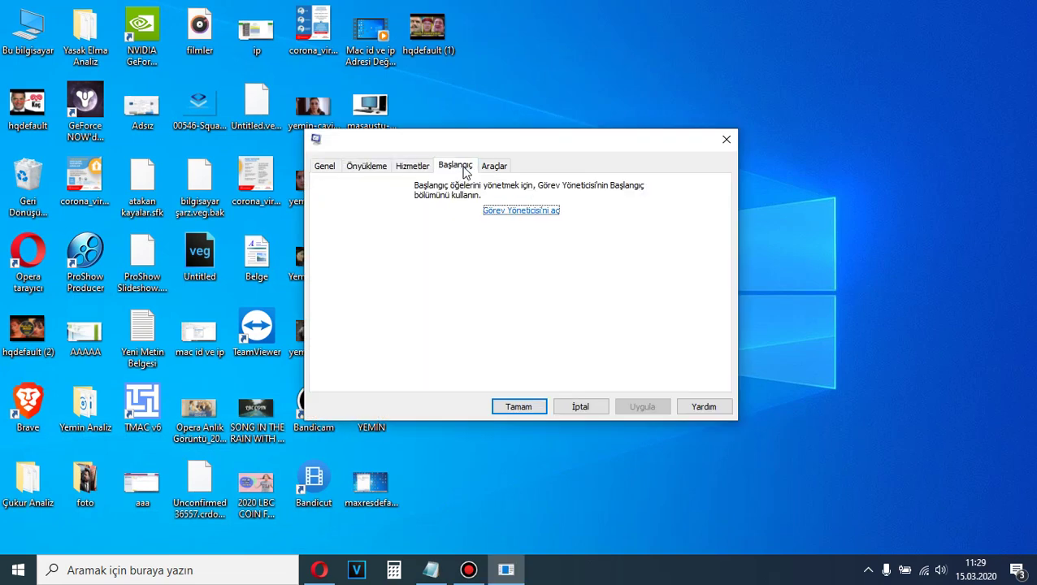
pyautogui.click(504, 213)
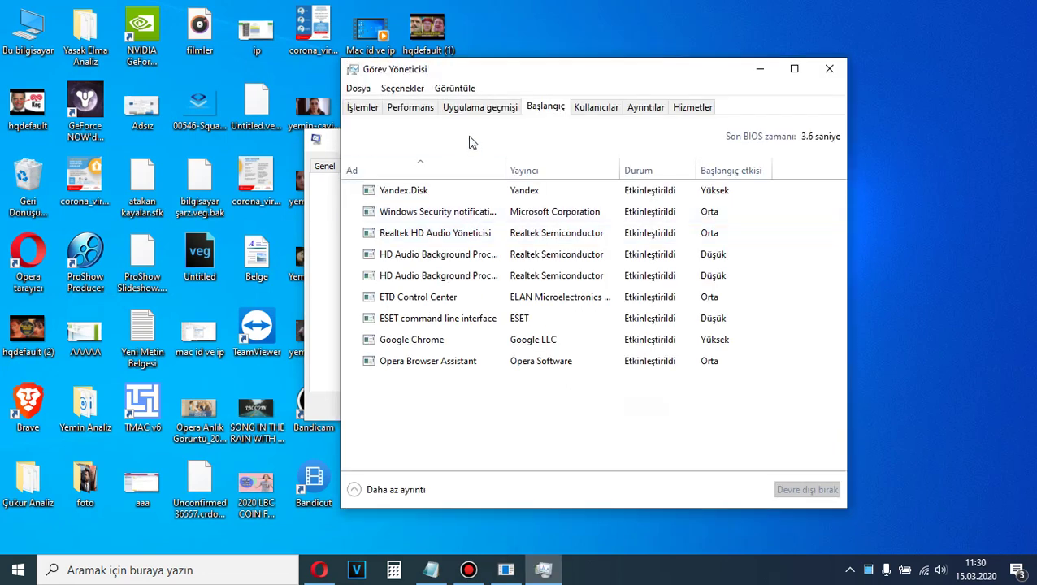
# Step: Disable Yandex.Disk in Task Manager's startup list
pyautogui.click(454, 201)
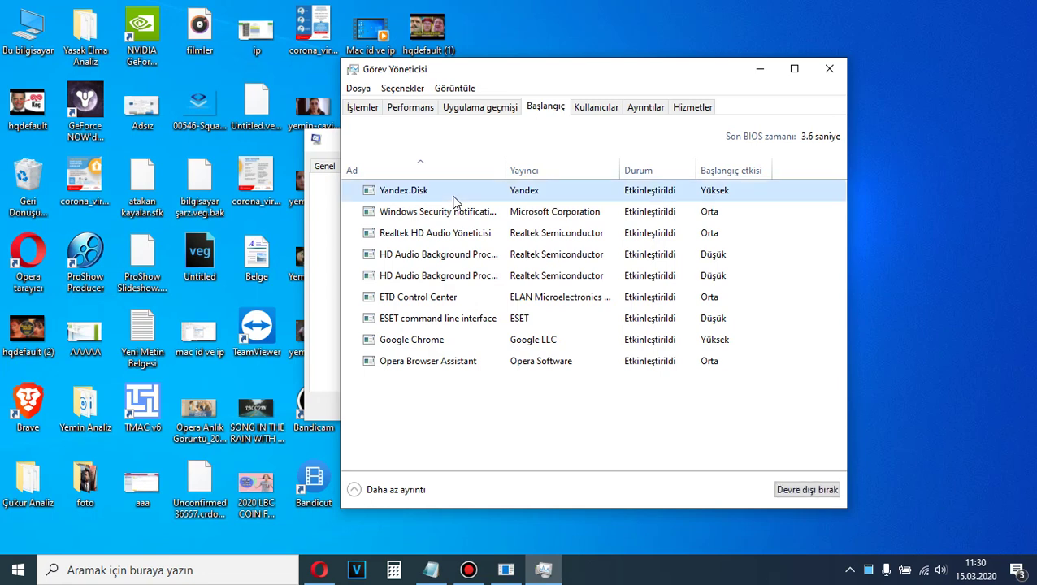
pyautogui.click(486, 213)
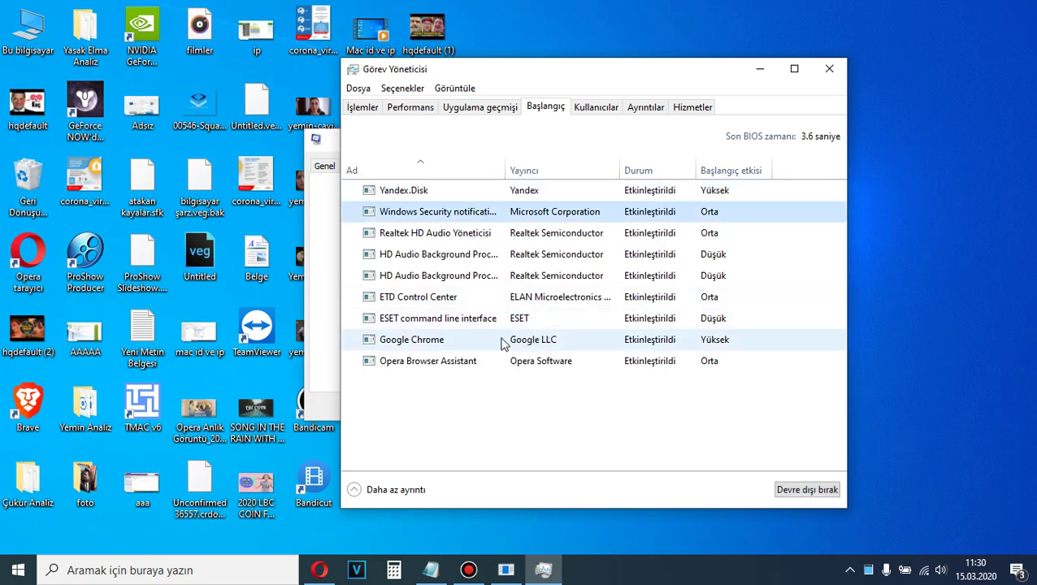
pyautogui.click(458, 191)
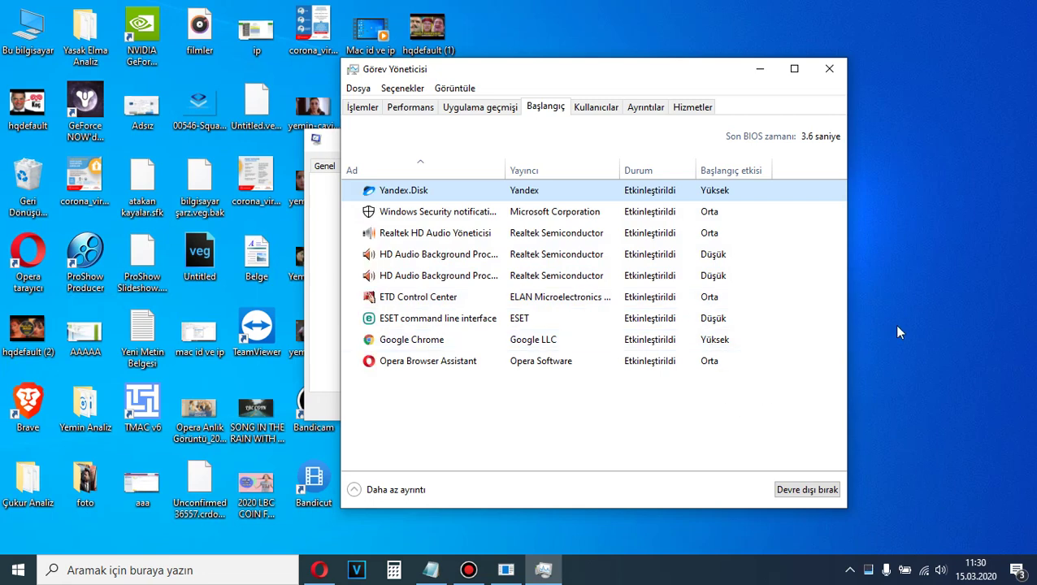
pyautogui.click(792, 490)
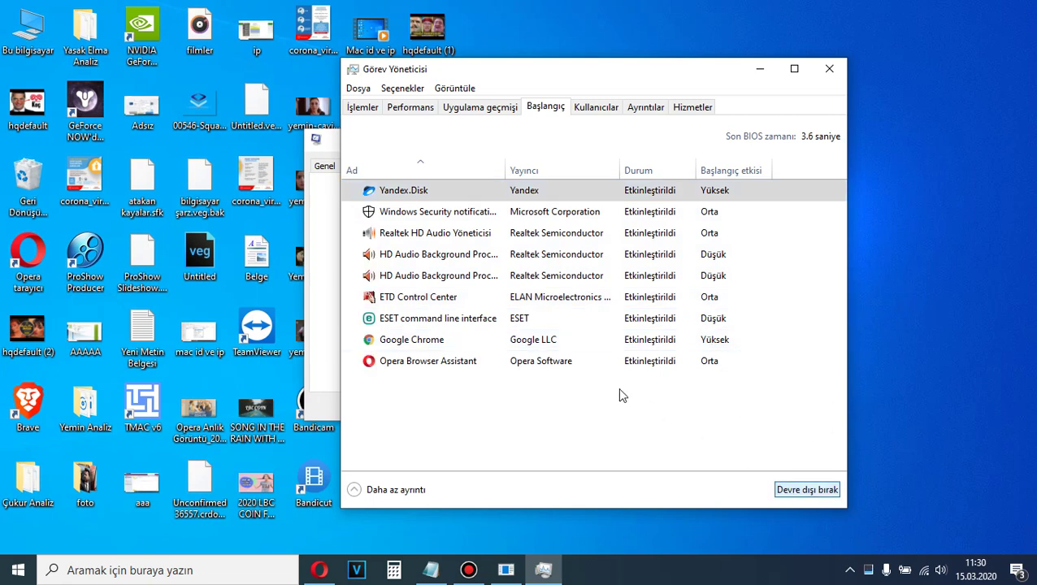
# Step: Disable Opera Browser Assistant and Google Chrome in the startup list, leaving the Windows and Realtek entries enabled
pyautogui.click(602, 217)
pyautogui.click(580, 237)
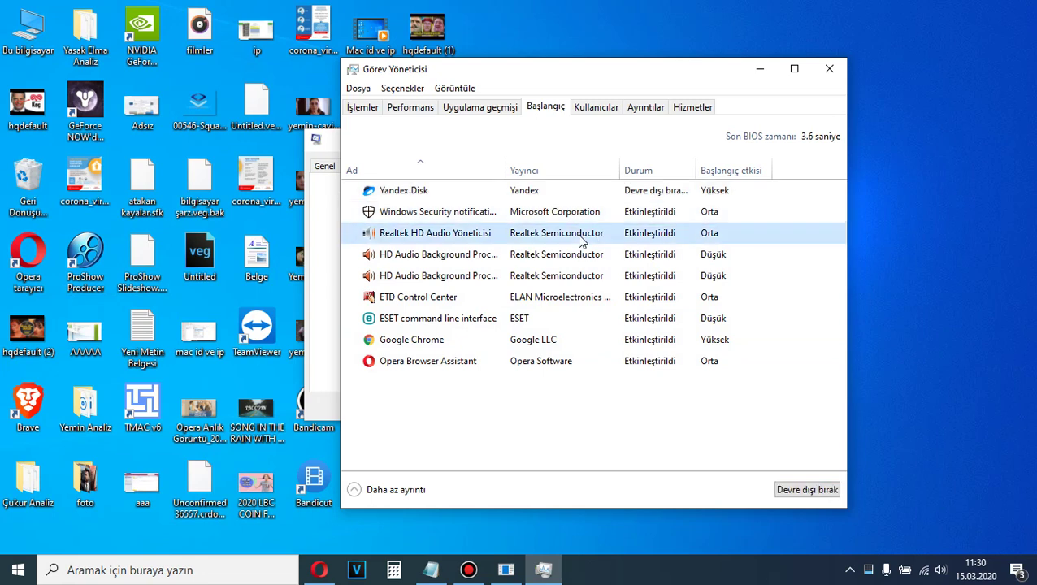
pyautogui.click(512, 342)
pyautogui.click(517, 363)
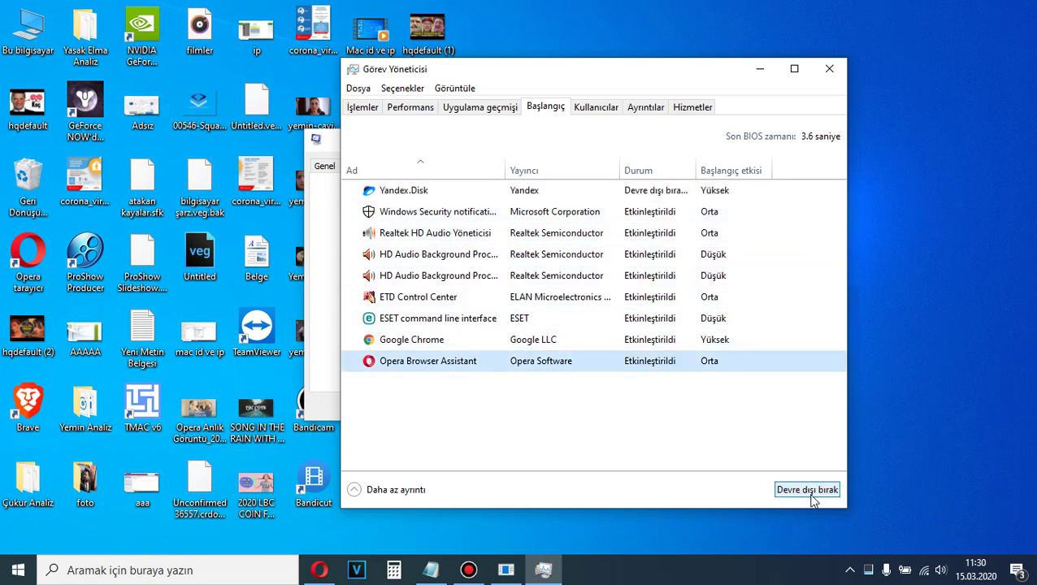
pyautogui.click(807, 490)
pyautogui.click(659, 346)
pyautogui.click(799, 487)
pyautogui.click(792, 480)
# Step: Check the startup entries, close Task Manager, and accept the System Configuration dialog
pyautogui.click(611, 301)
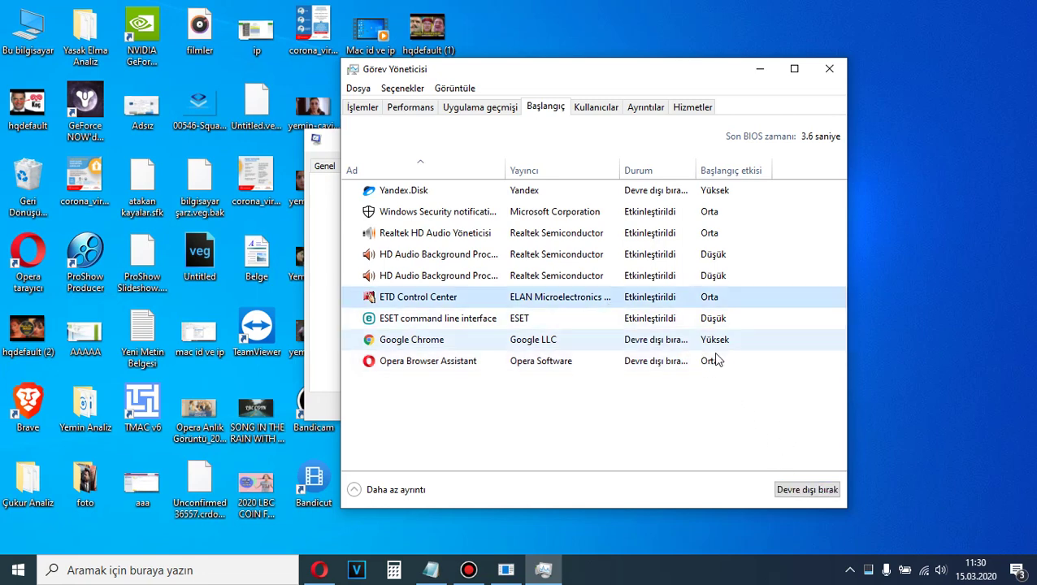
pyautogui.click(694, 348)
pyautogui.click(688, 362)
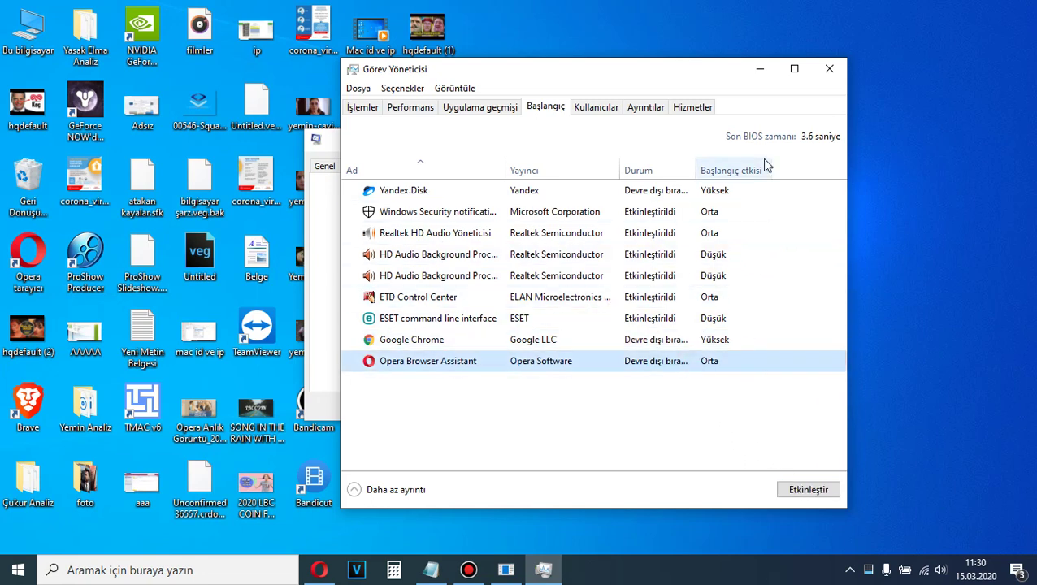
pyautogui.click(840, 70)
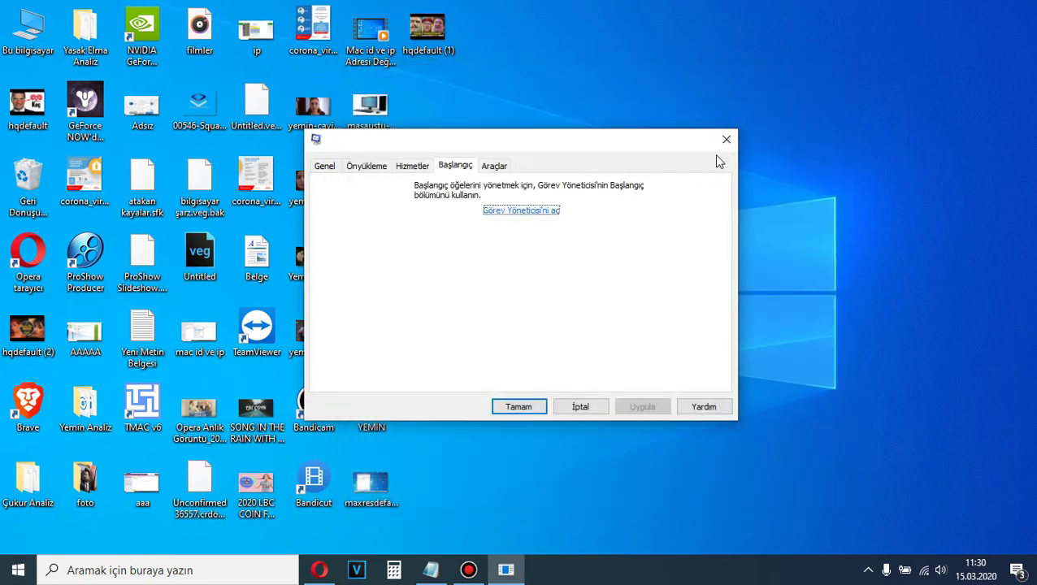
pyautogui.click(520, 407)
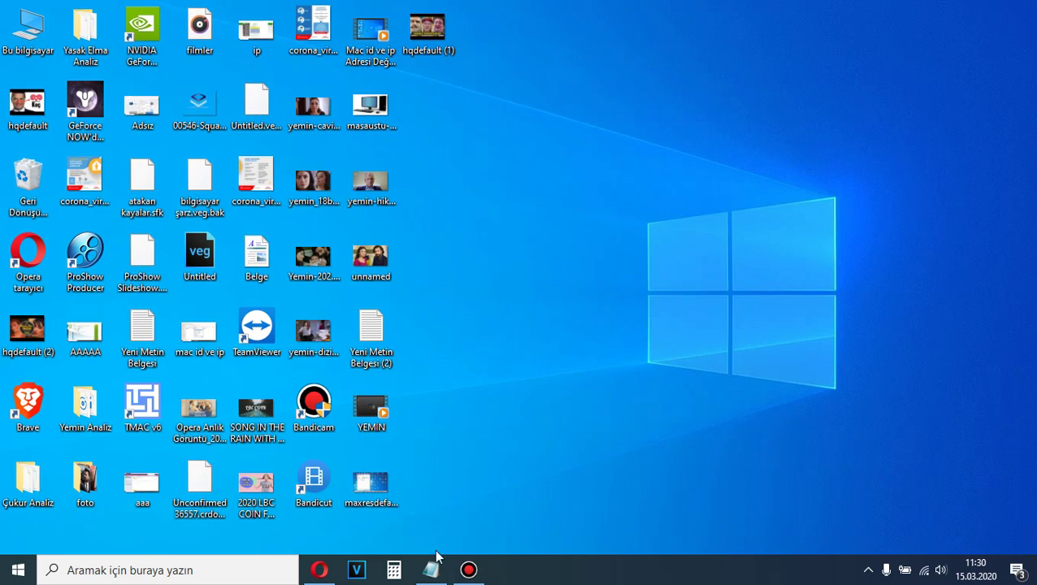
pyautogui.moveTo(477, 573)
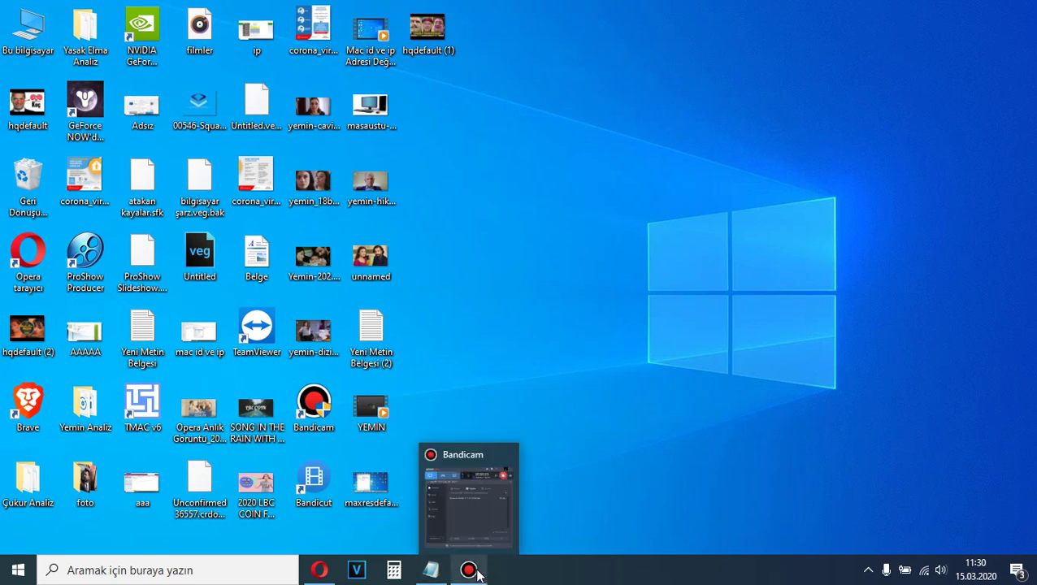
pyautogui.click(477, 573)
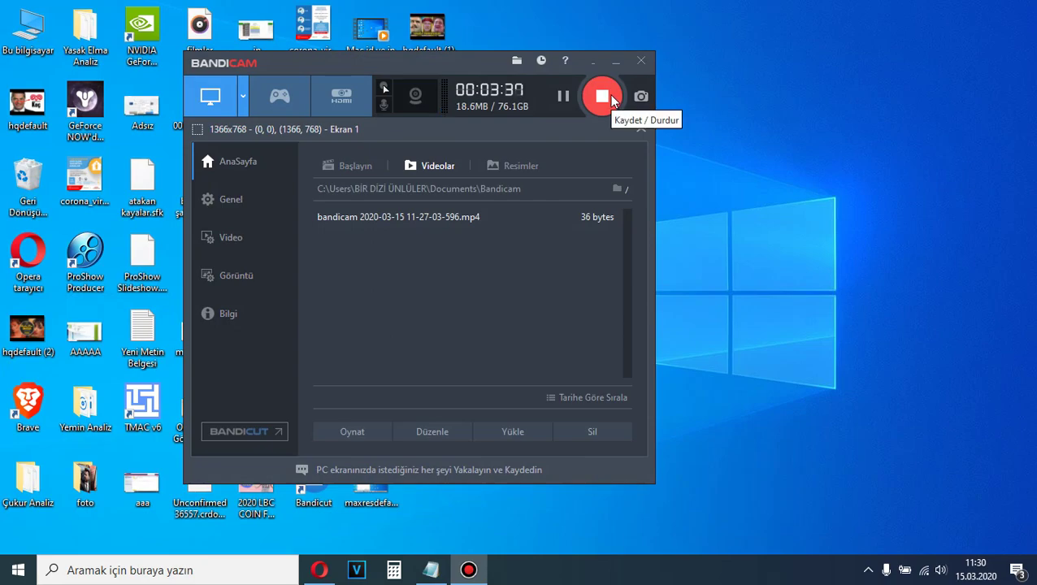